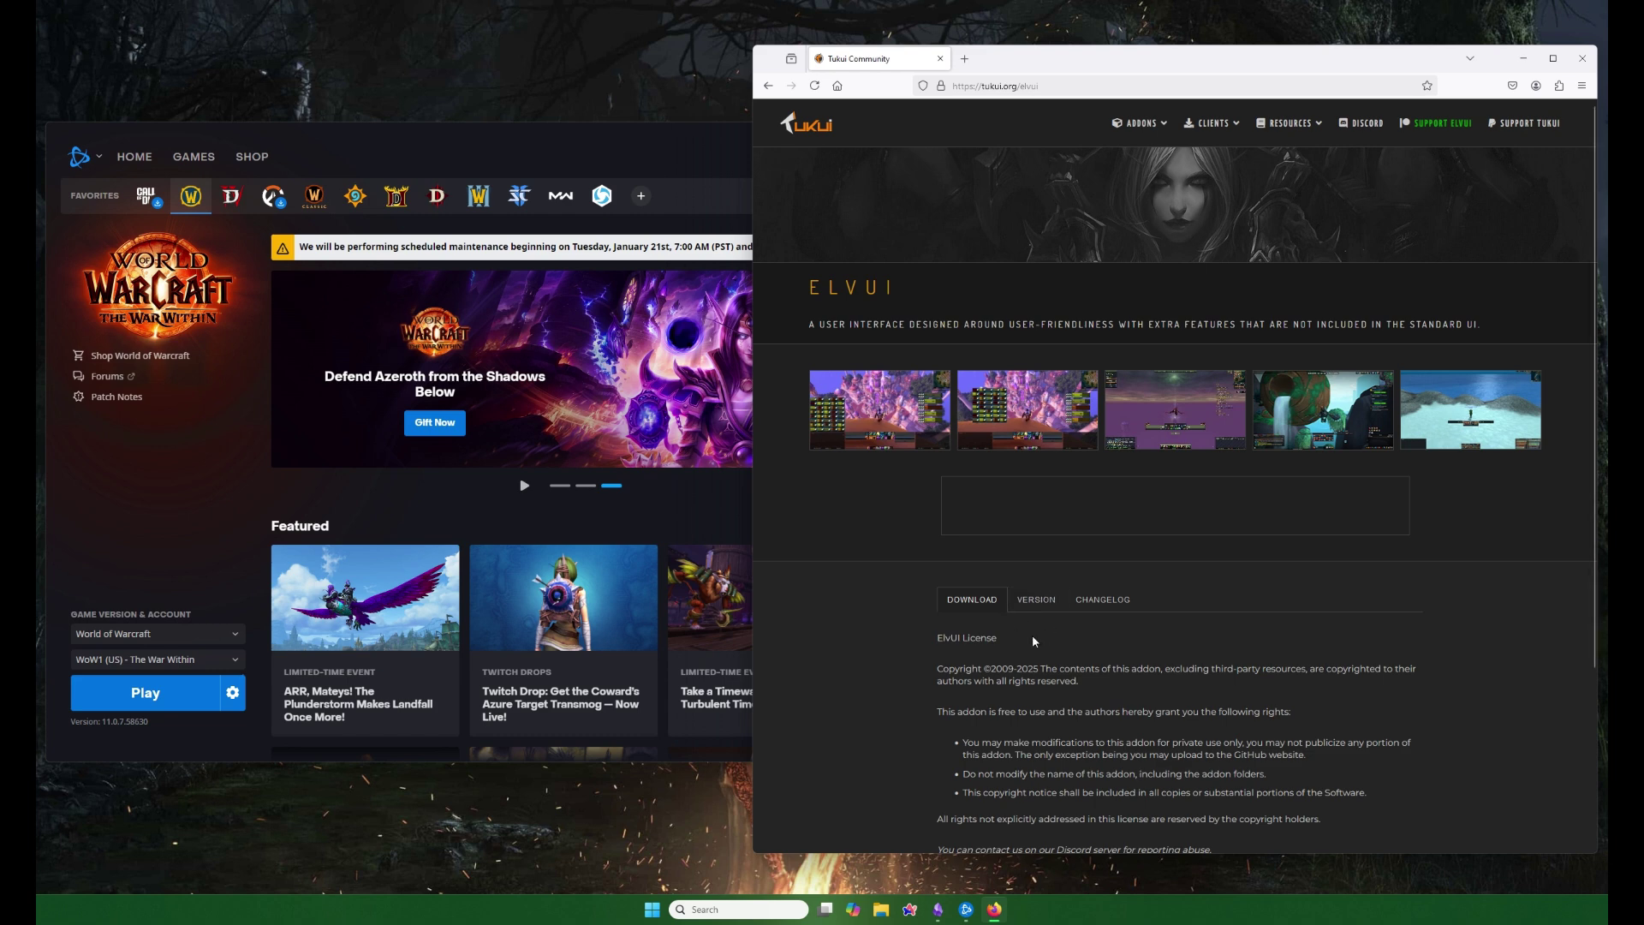
Locate the ElvUI 13.81 download on the Tukui page.
scroll(1031, 635, down, 1)
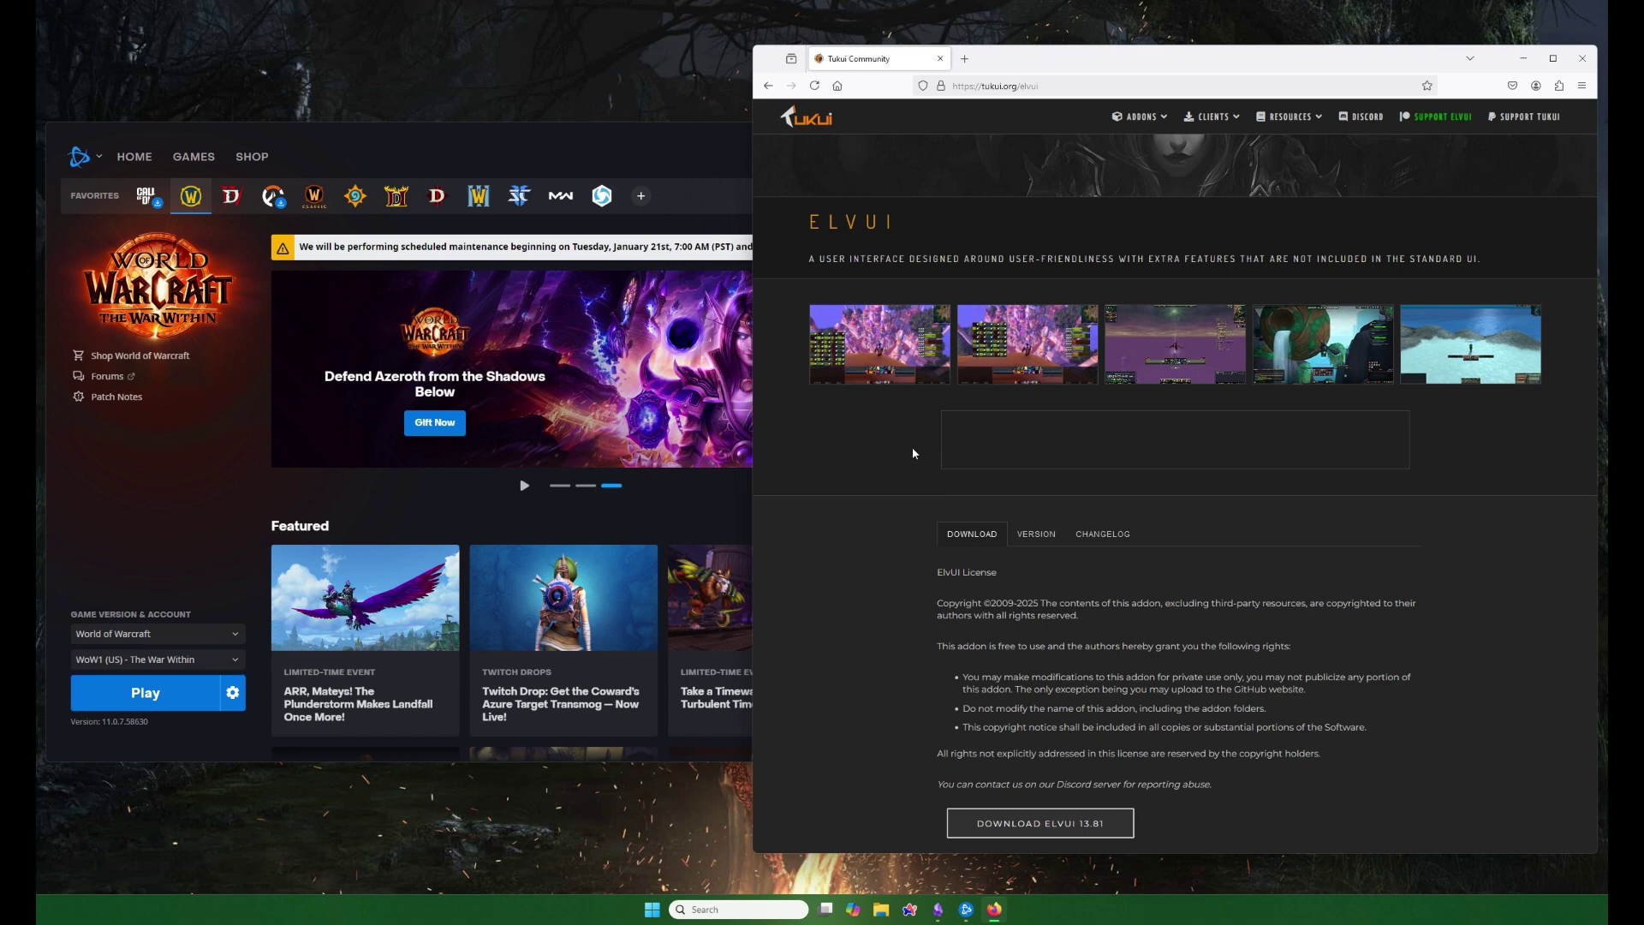
scroll(912, 447, down, 3)
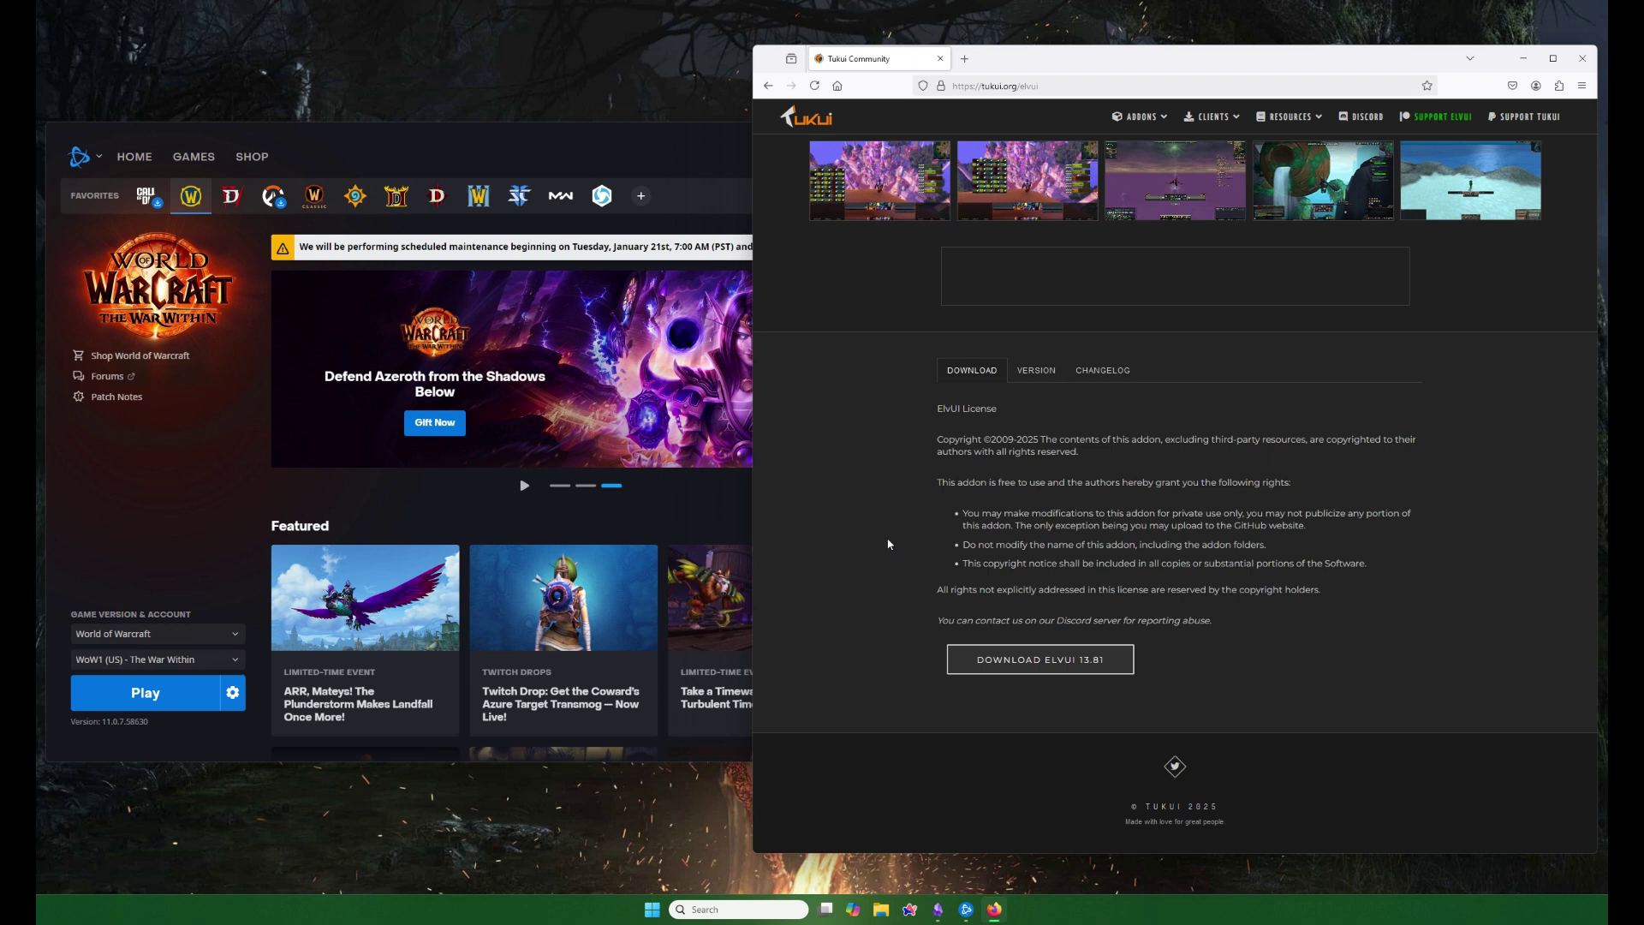
Switch to the Battle.net launcher, show World of Warcraft's install location in File Explorer, and open the _retail_\Interface\AddOns folder.
click(190, 505)
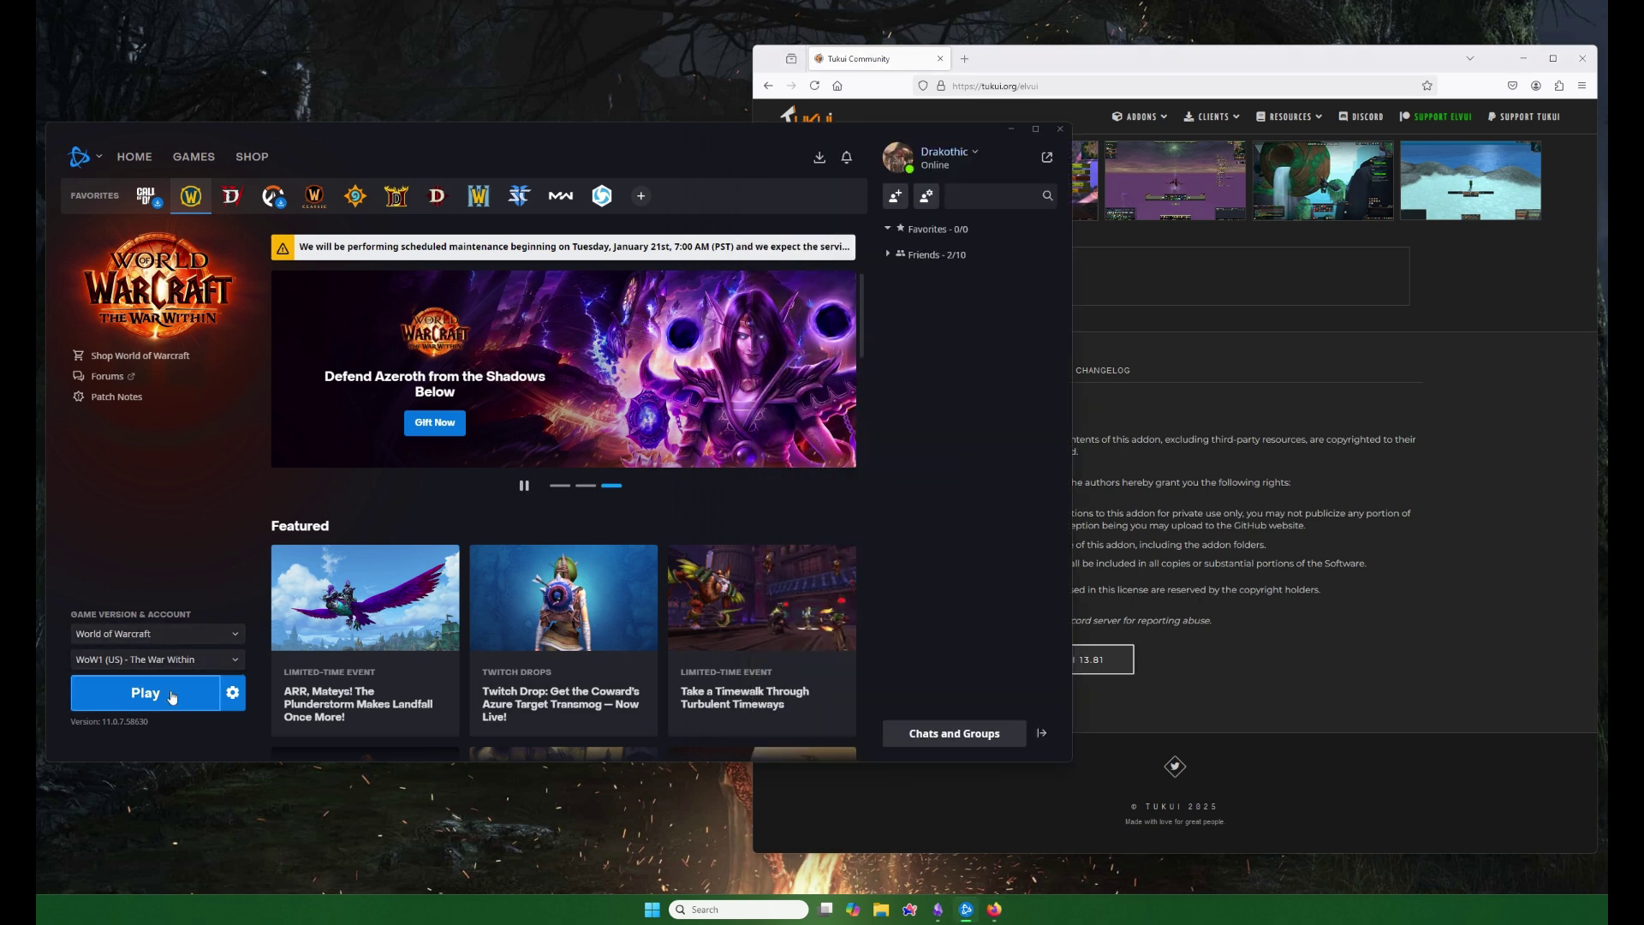
click(232, 696)
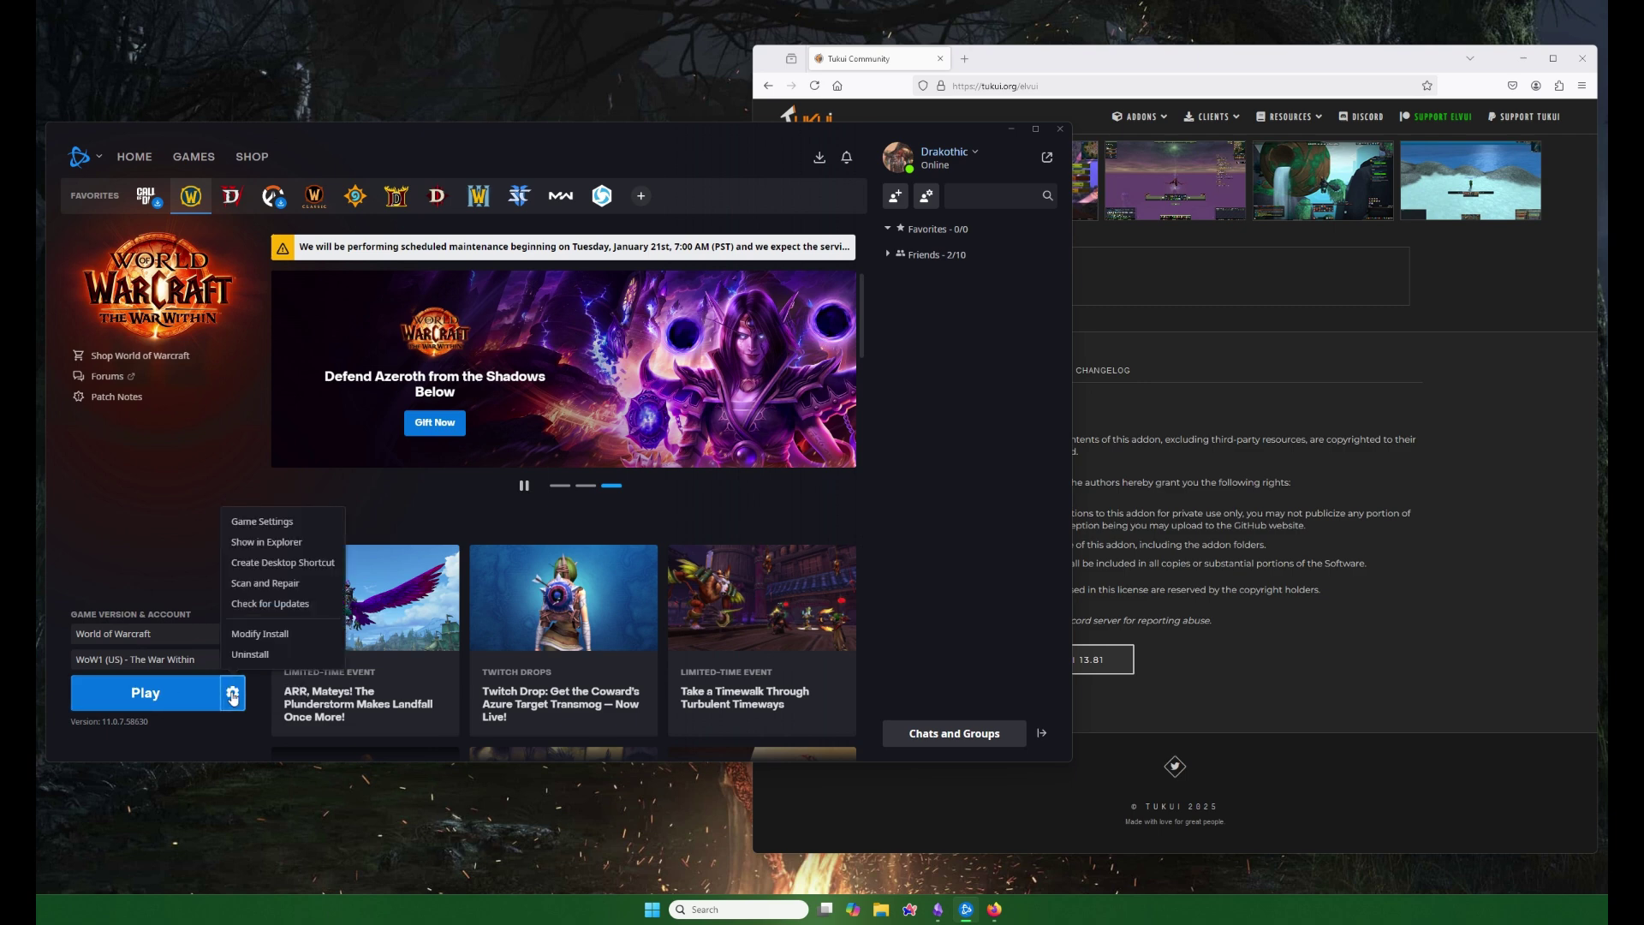
click(283, 544)
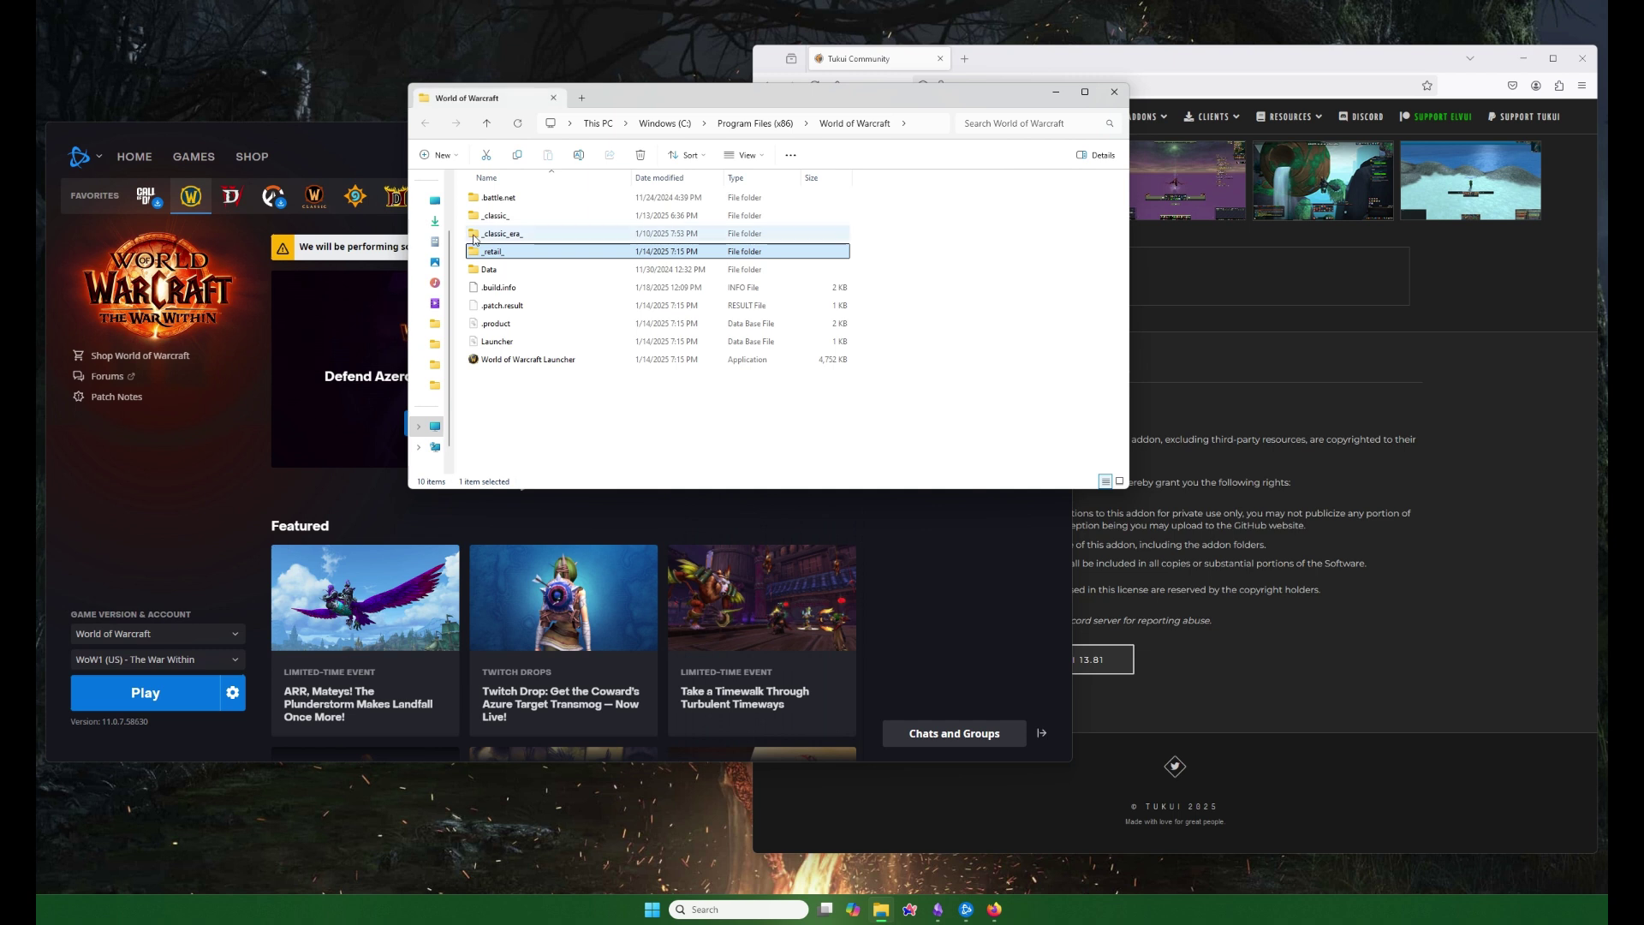
double_click(573, 251)
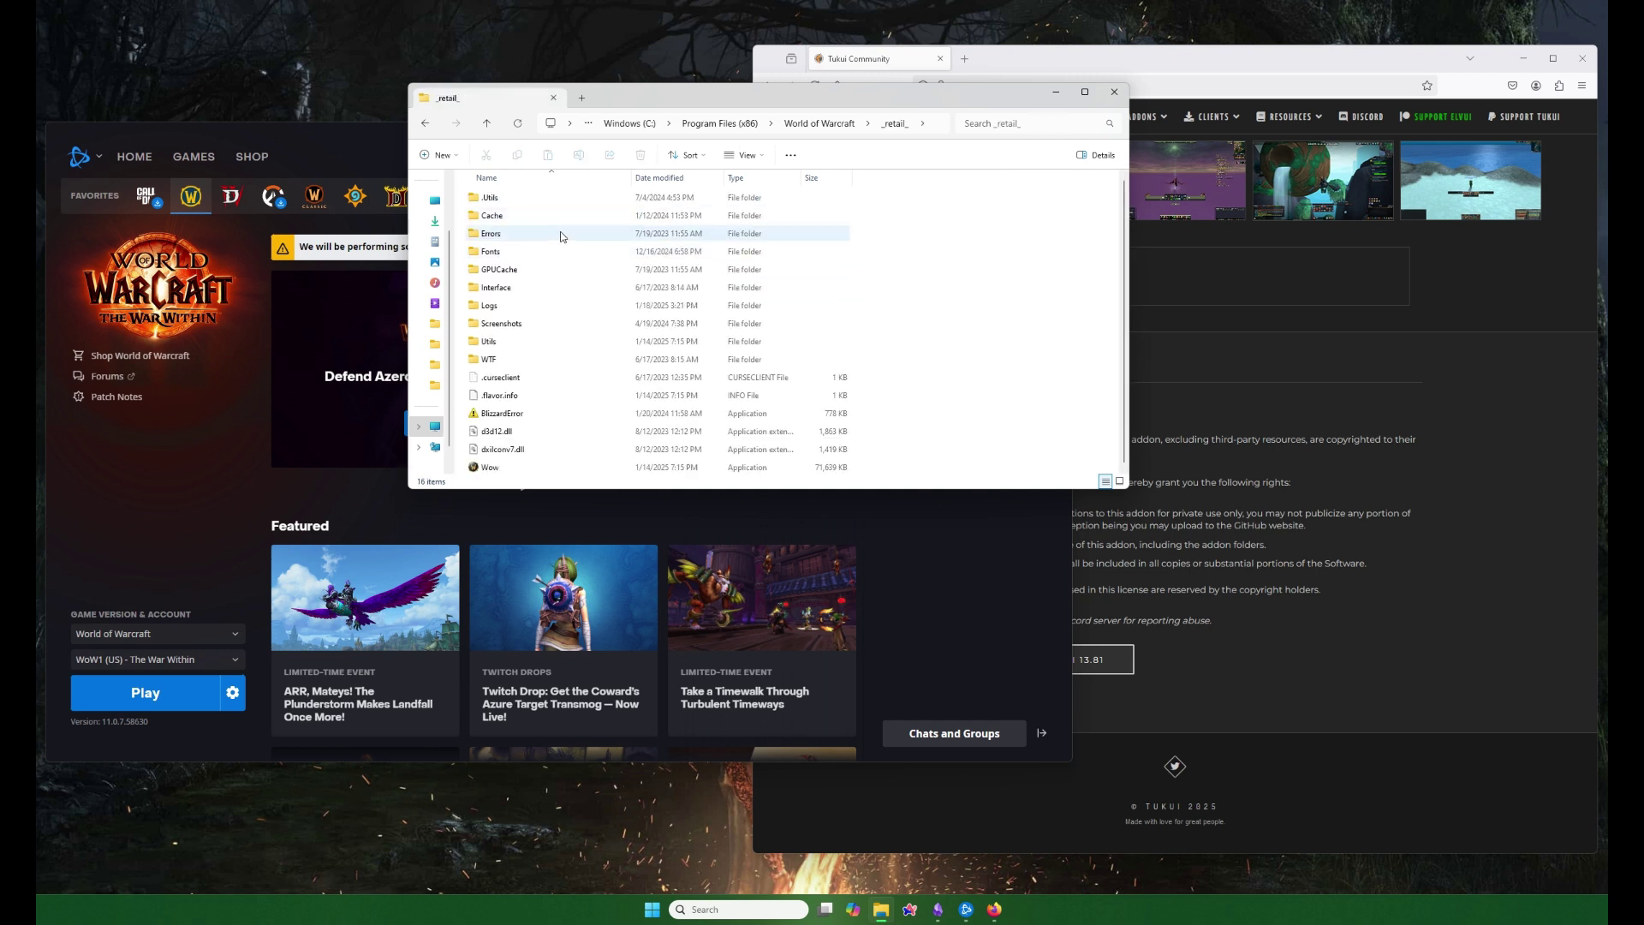
double_click(559, 286)
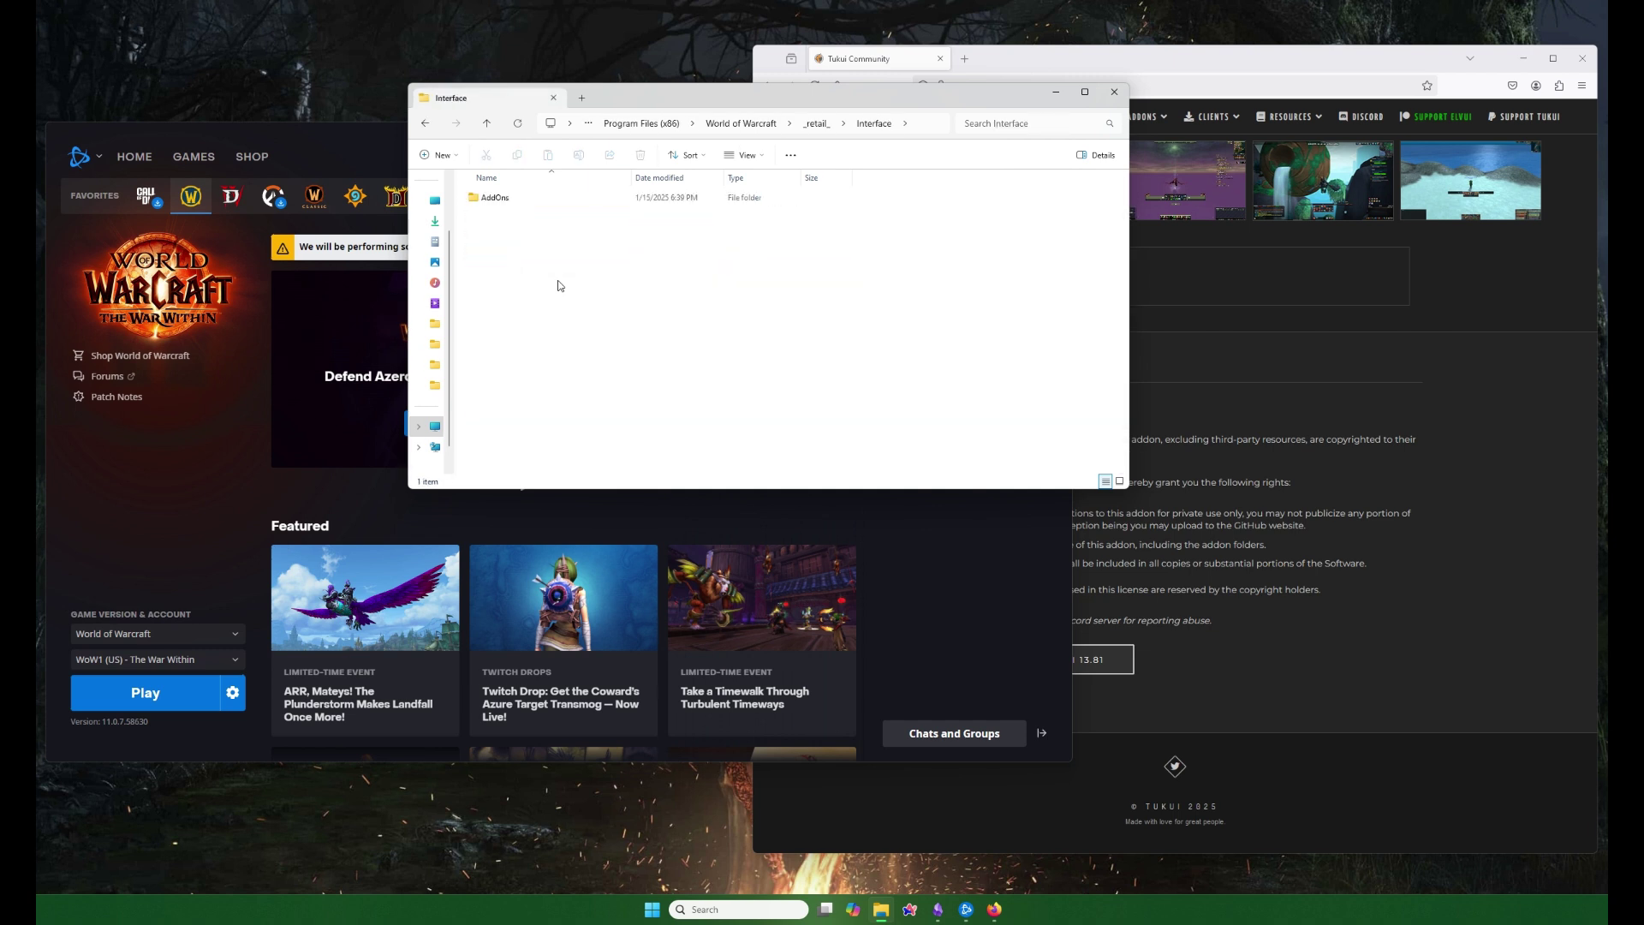
double_click(549, 200)
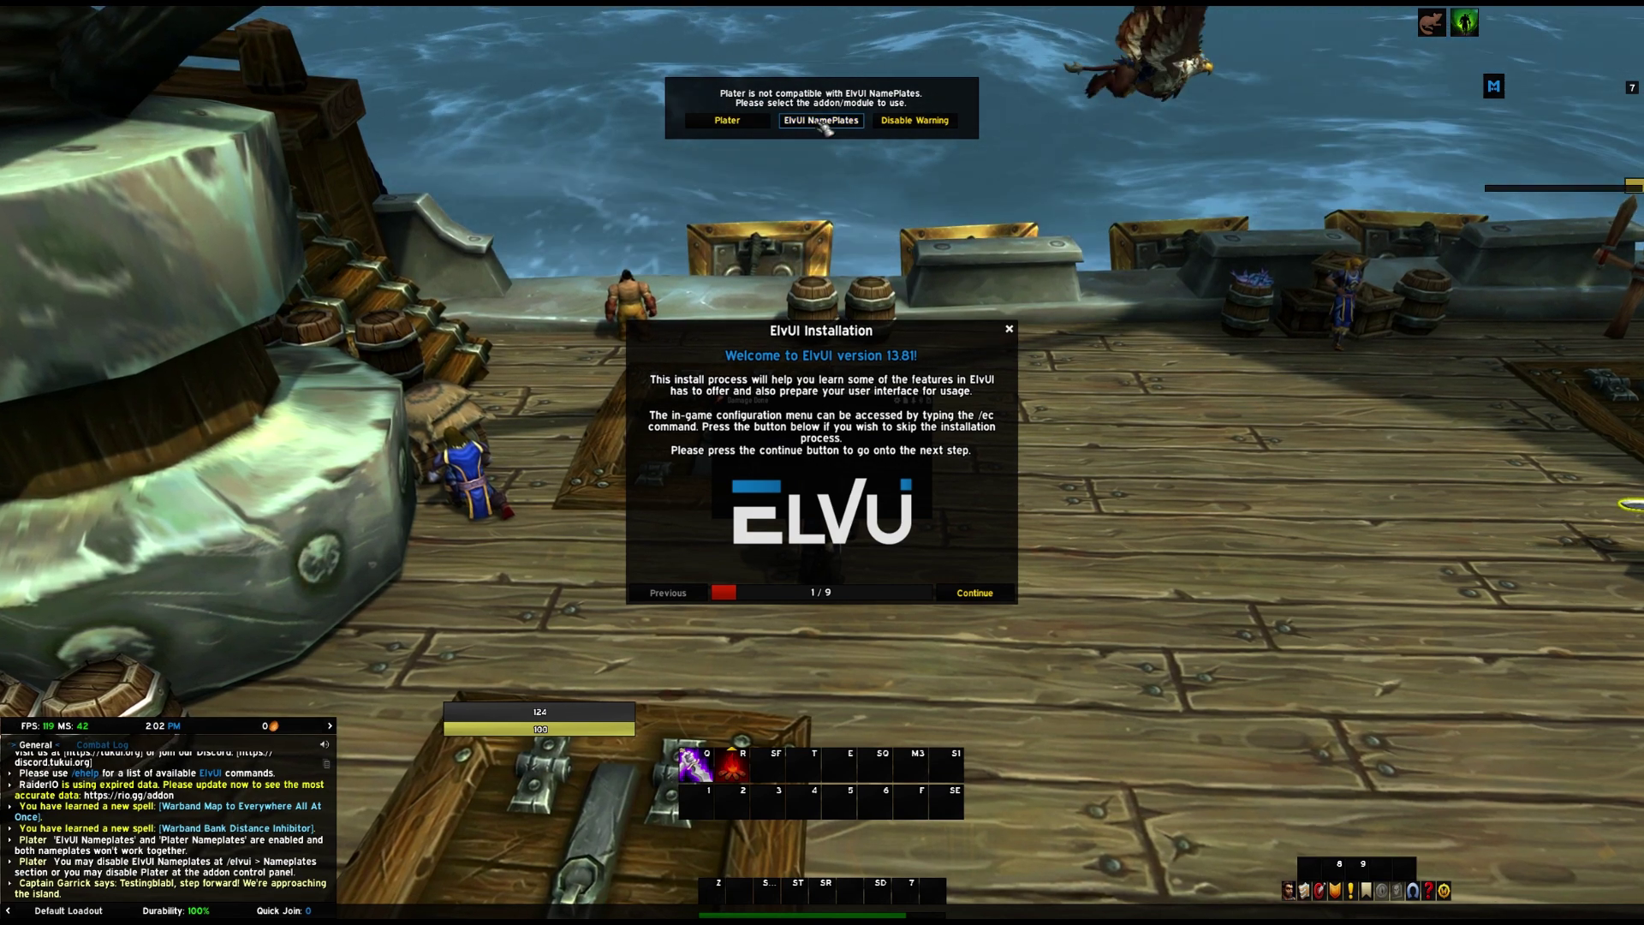
Choose Plater over ElvUI NamePlates and go through all nine ElvUI installation pages without applying their setup options.
click(738, 121)
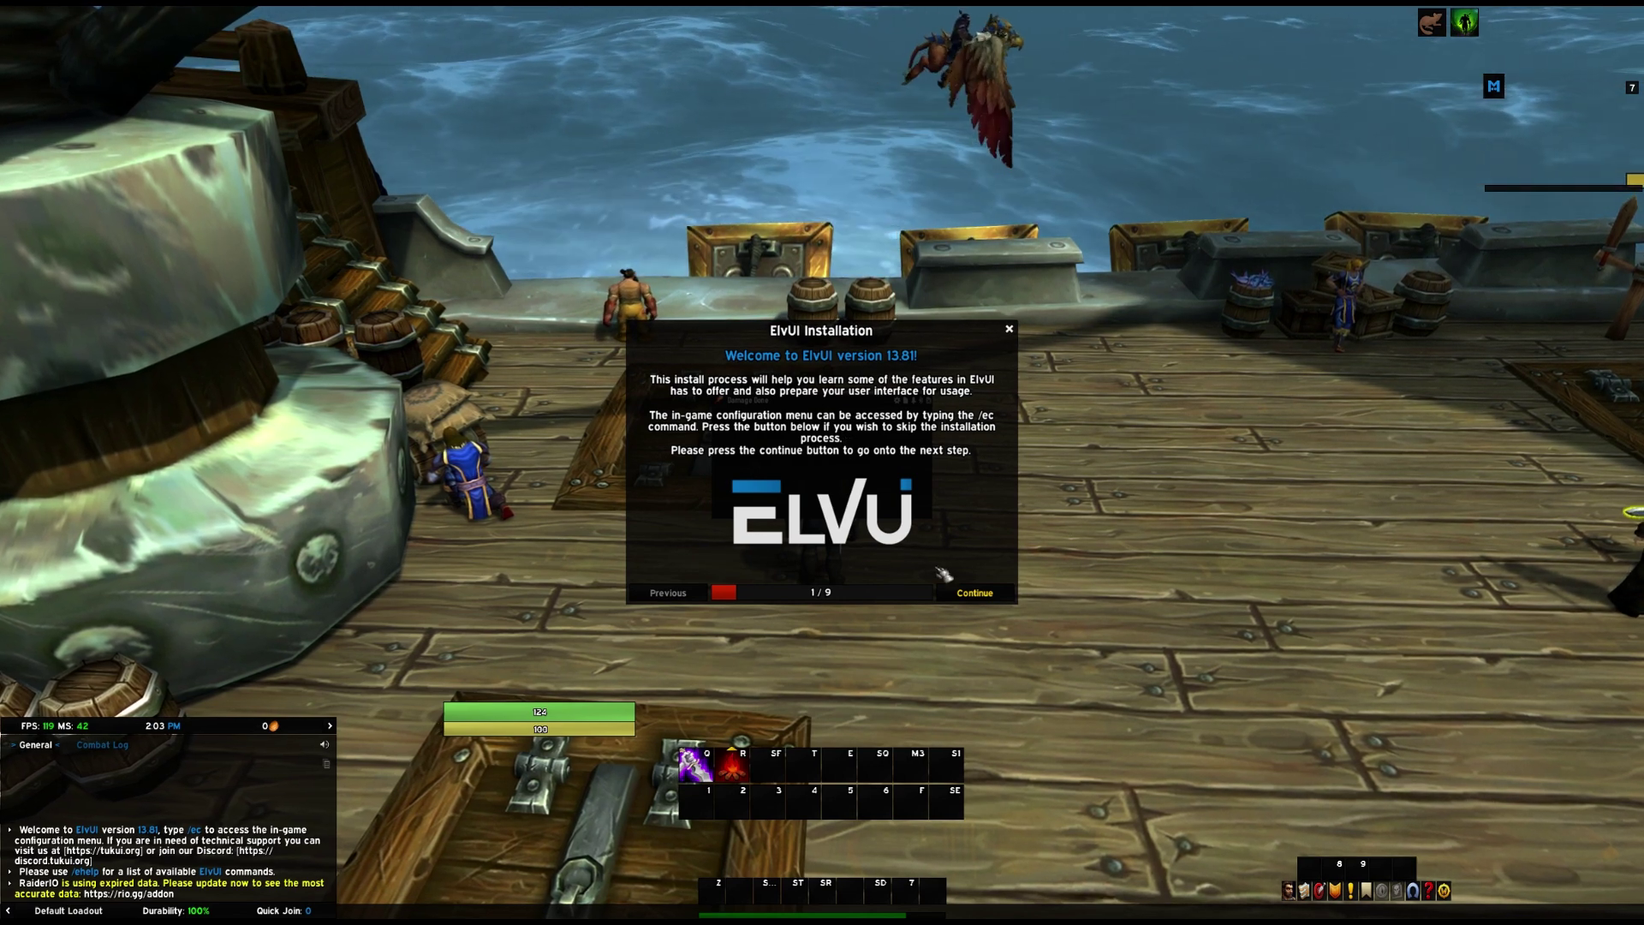
click(972, 593)
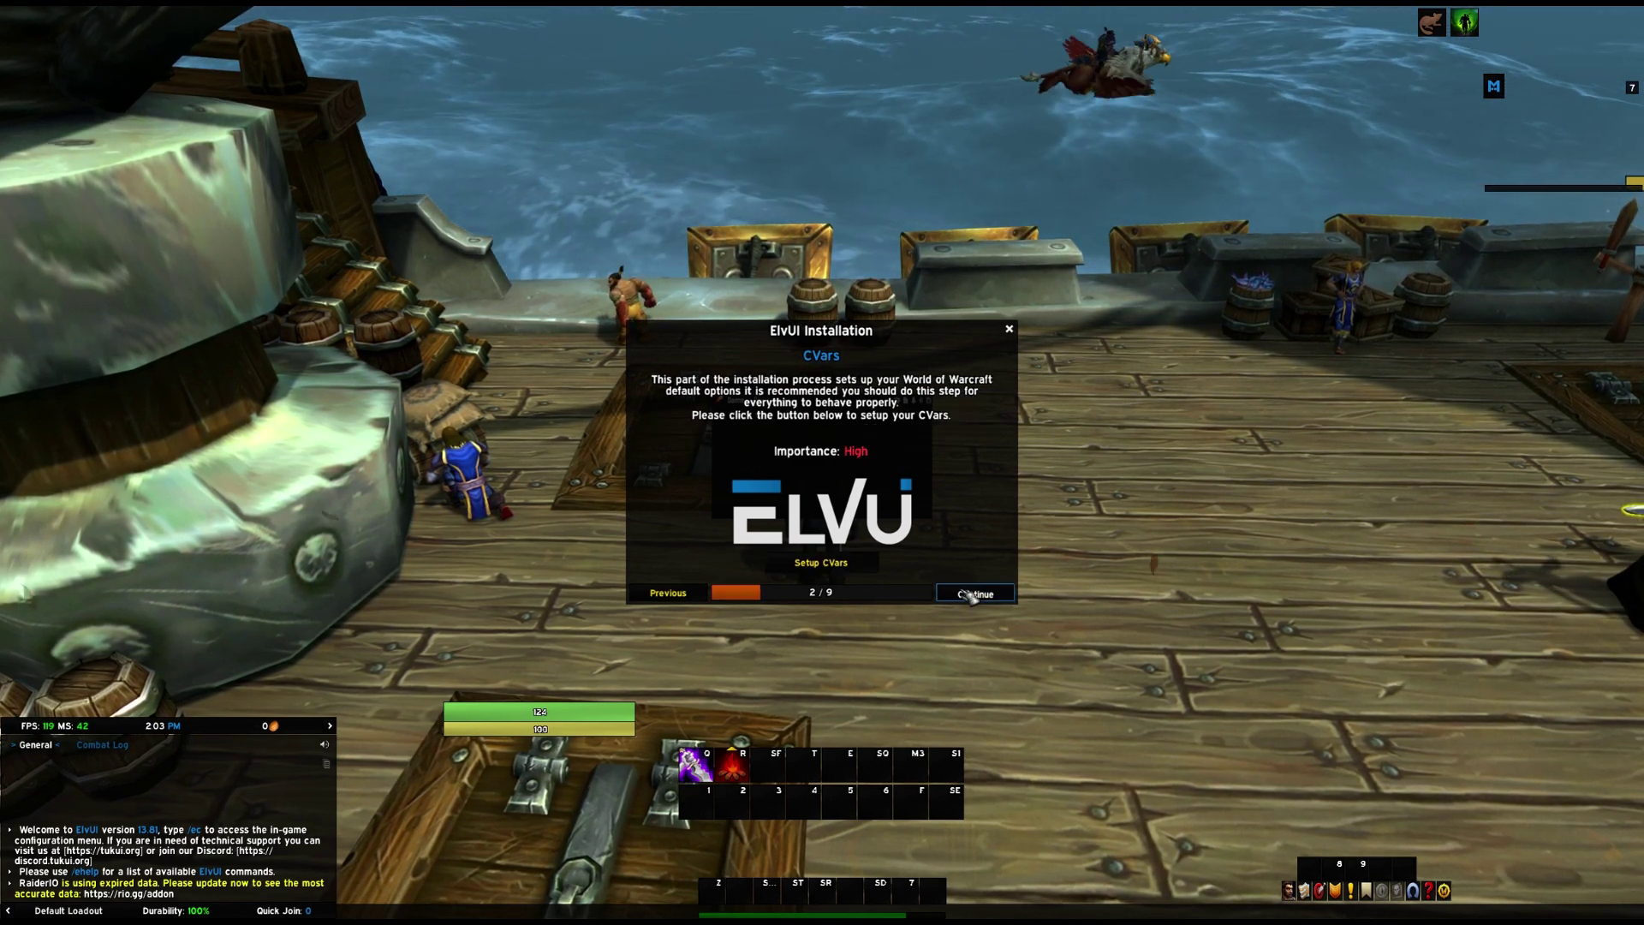
click(972, 593)
click(972, 593)
click(972, 594)
click(972, 593)
click(972, 594)
click(972, 593)
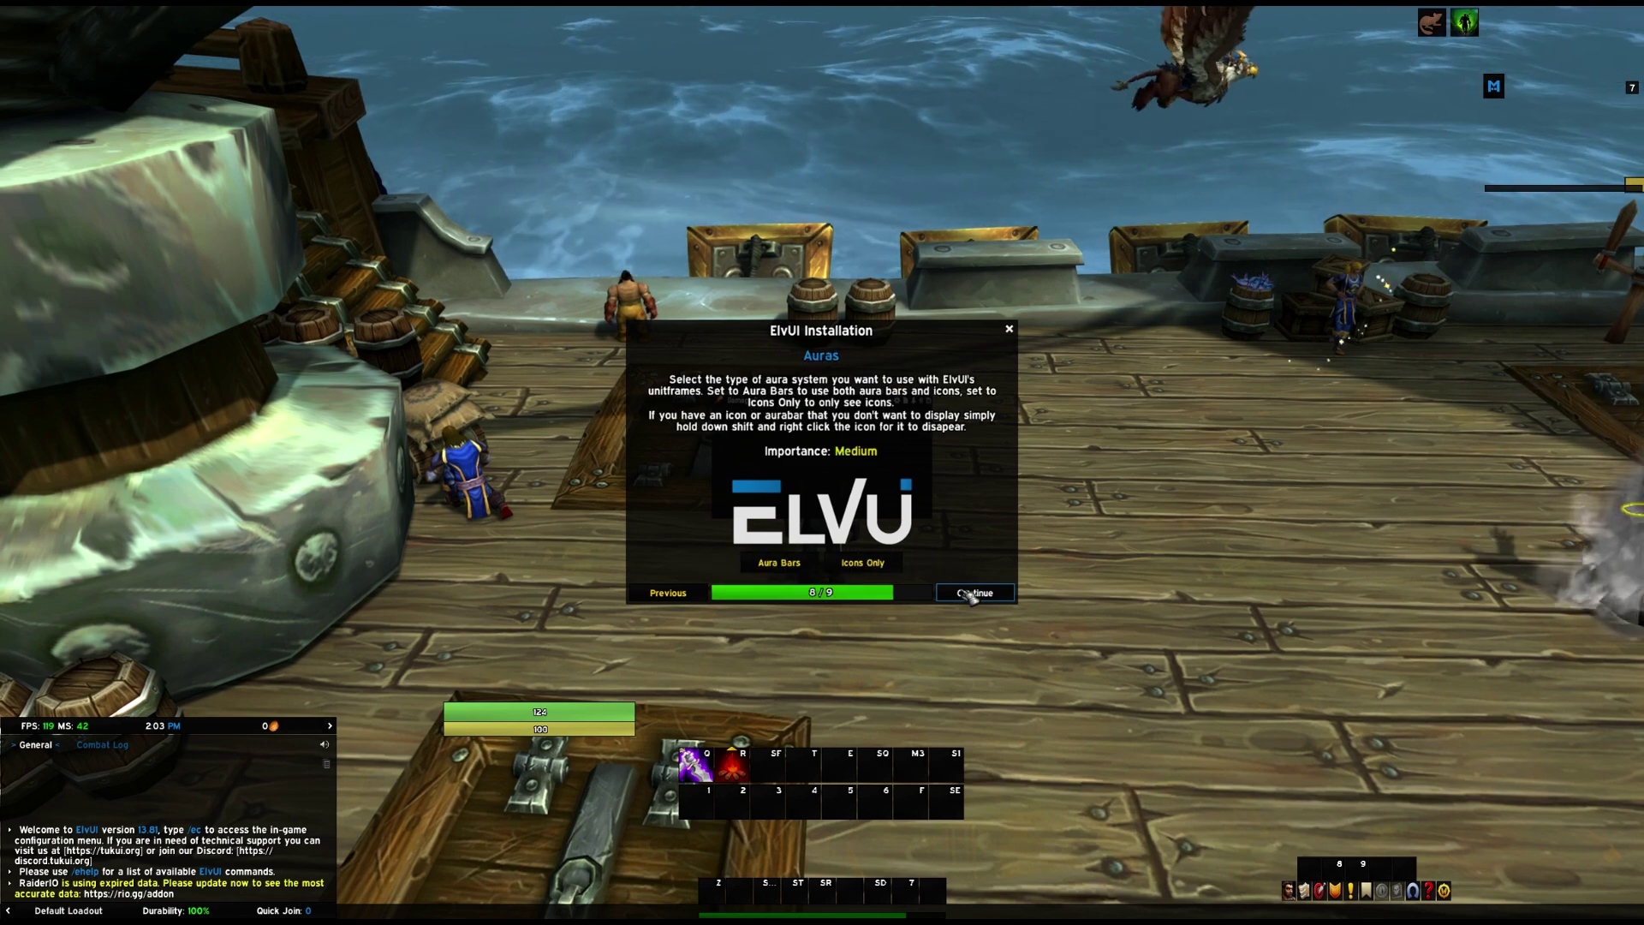
click(973, 587)
click(866, 546)
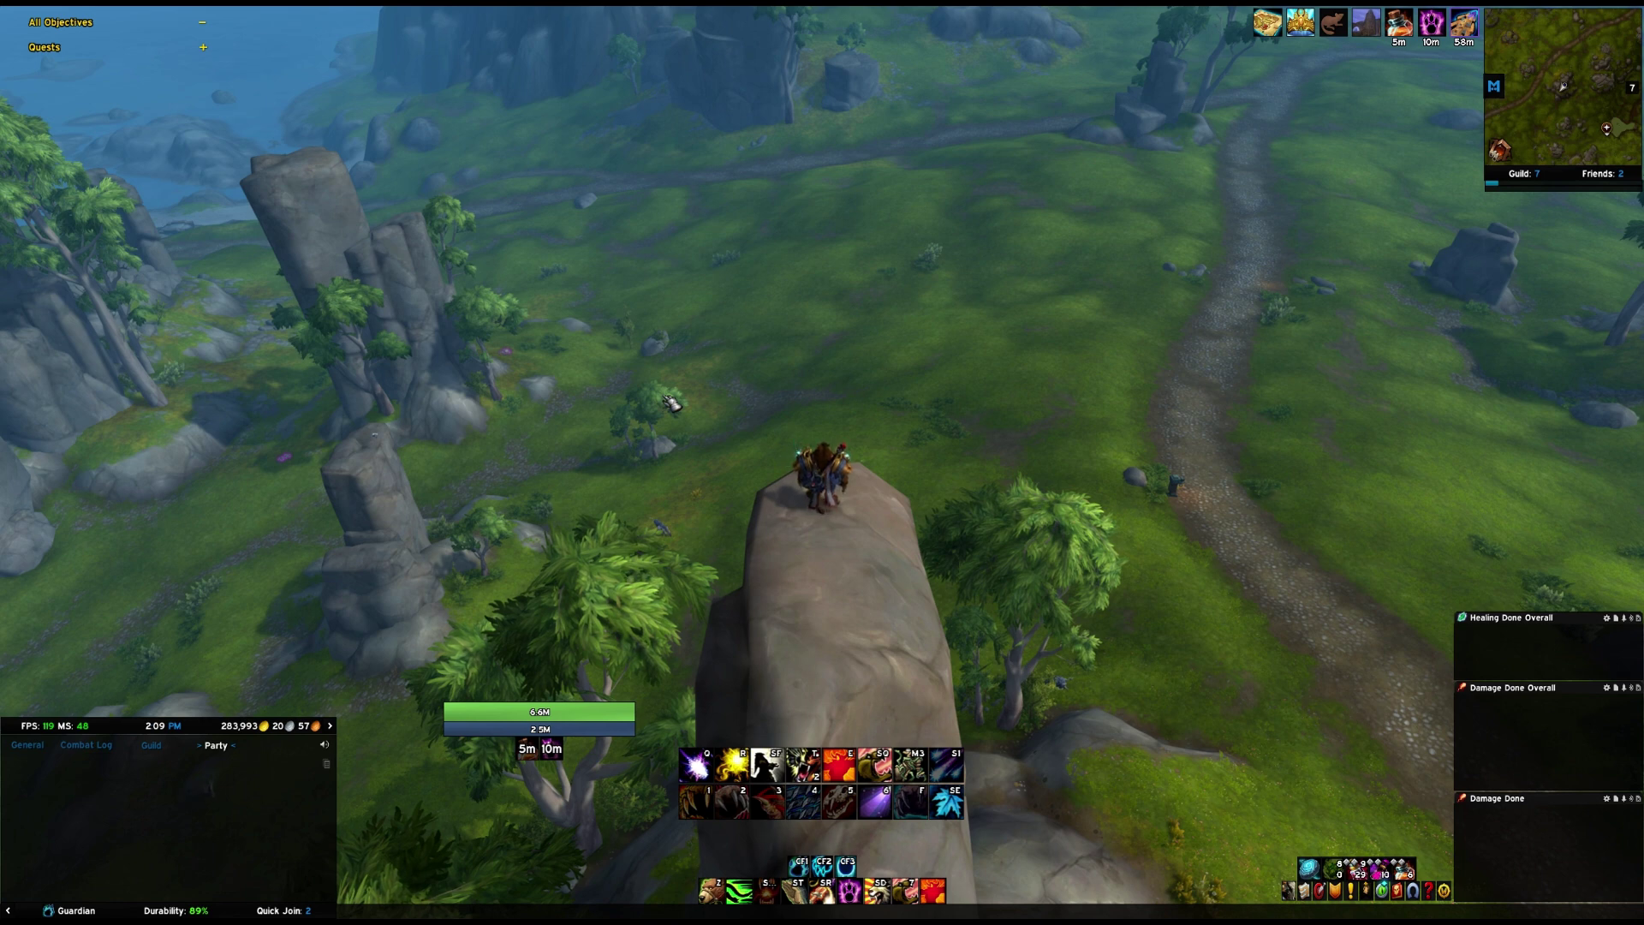
Open the ElvUI configuration with the /ec chat command and close it again.
text(/e)
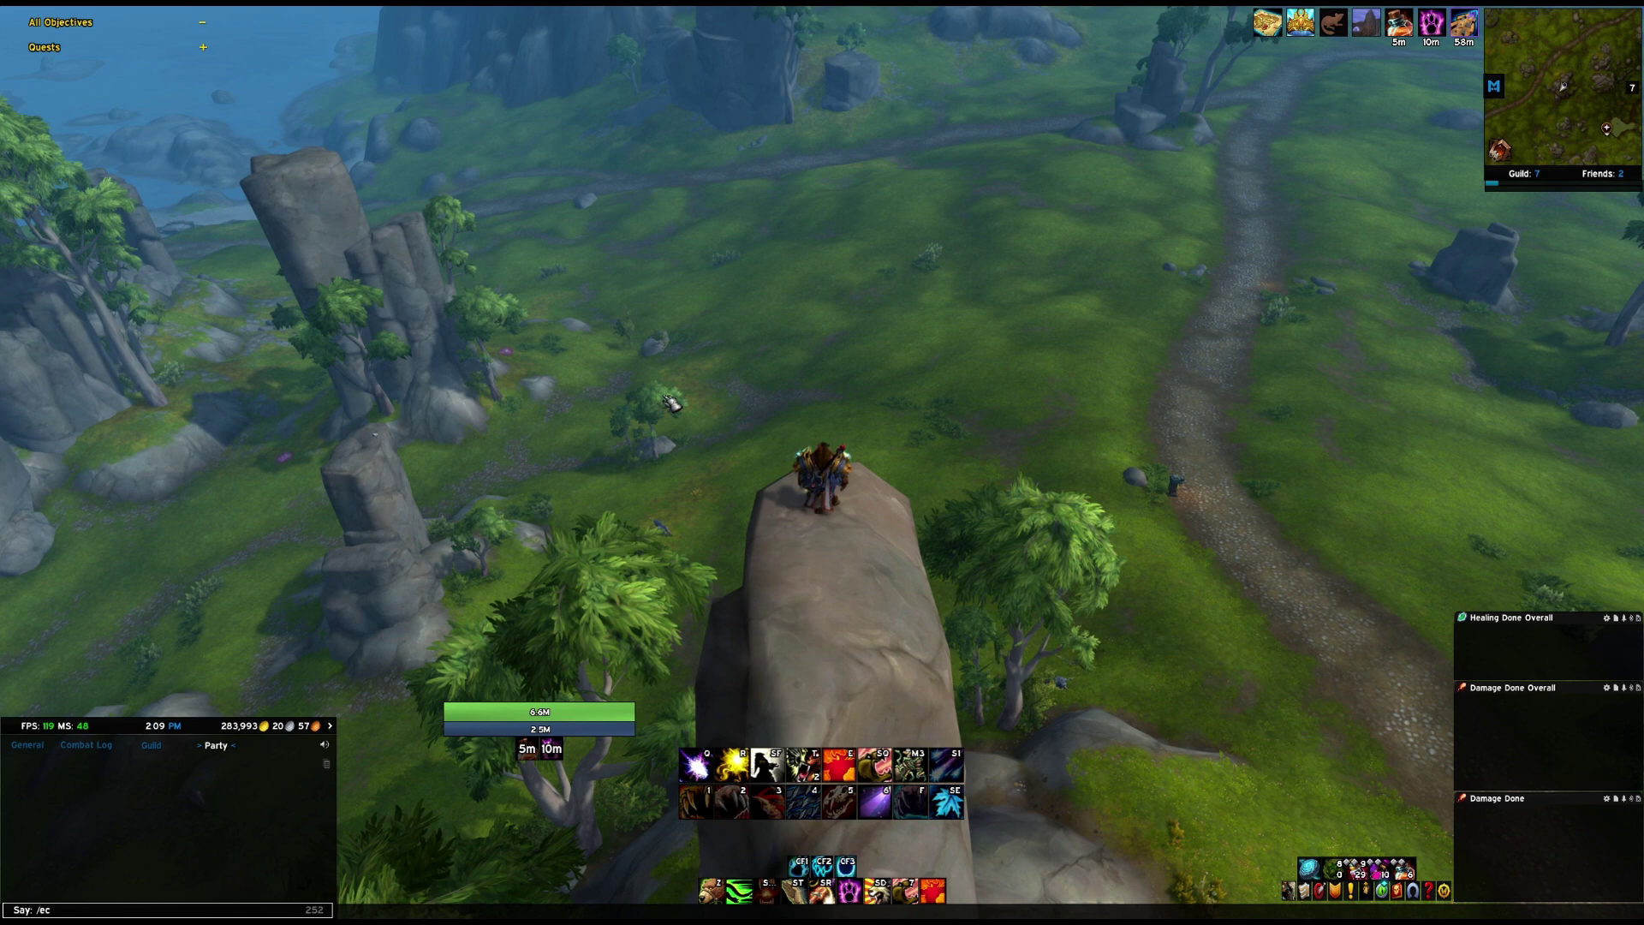
text(c)
key(Return)
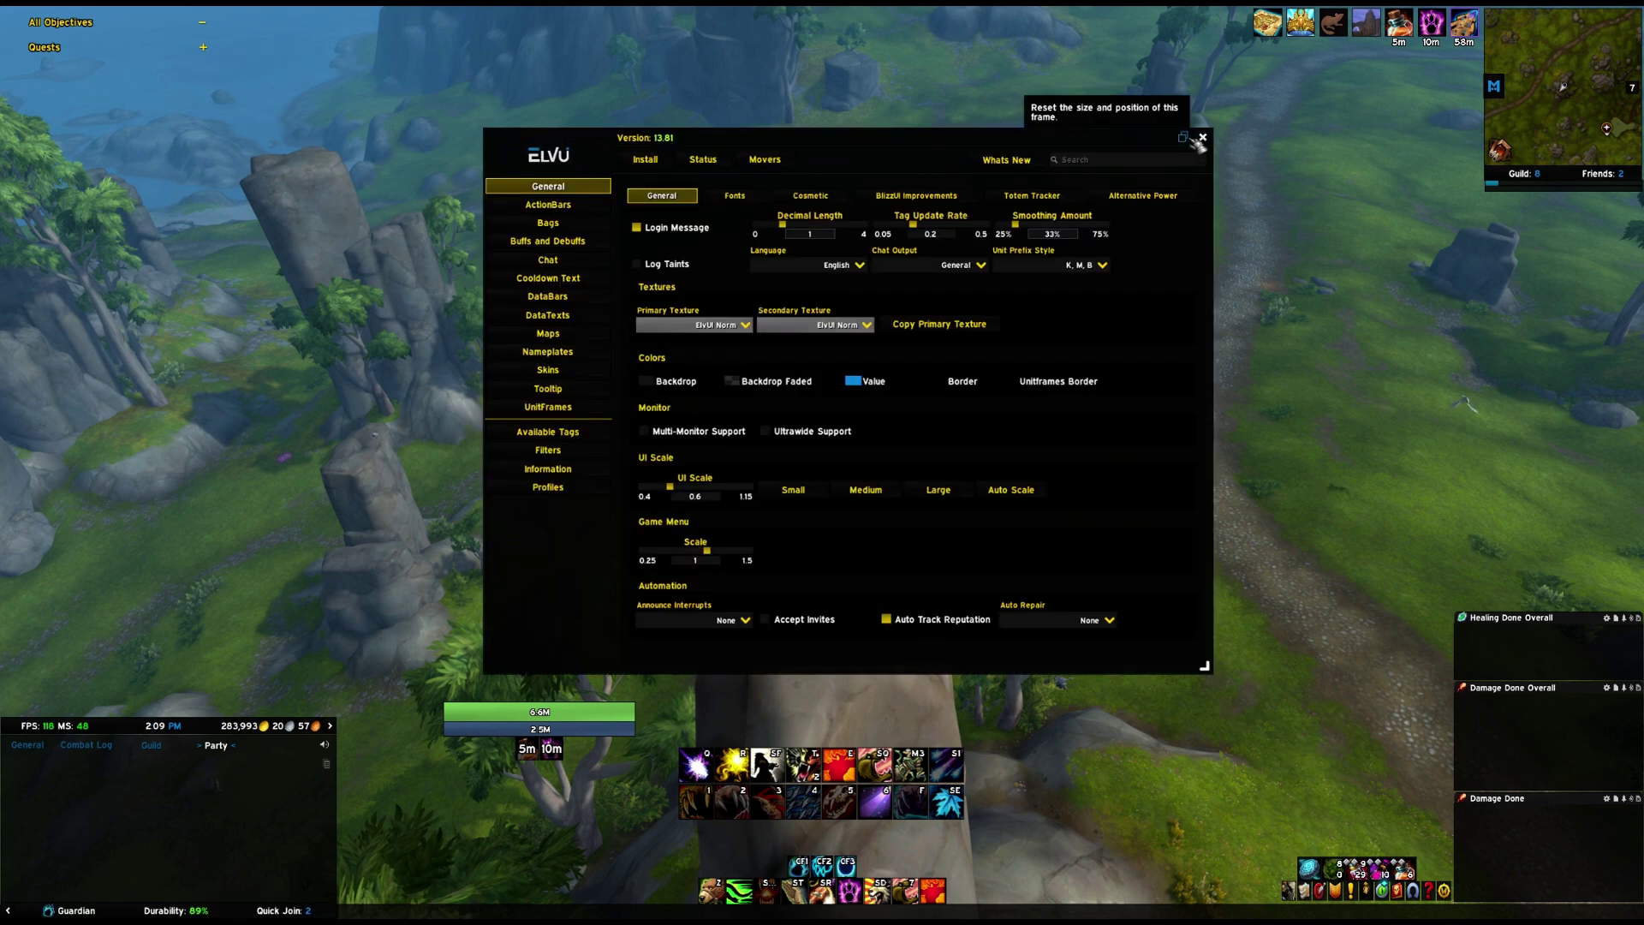
click(1202, 137)
Open ElvUI from the game menu, unlock the movers, and shift the Party Frames mover slightly.
key(Escape)
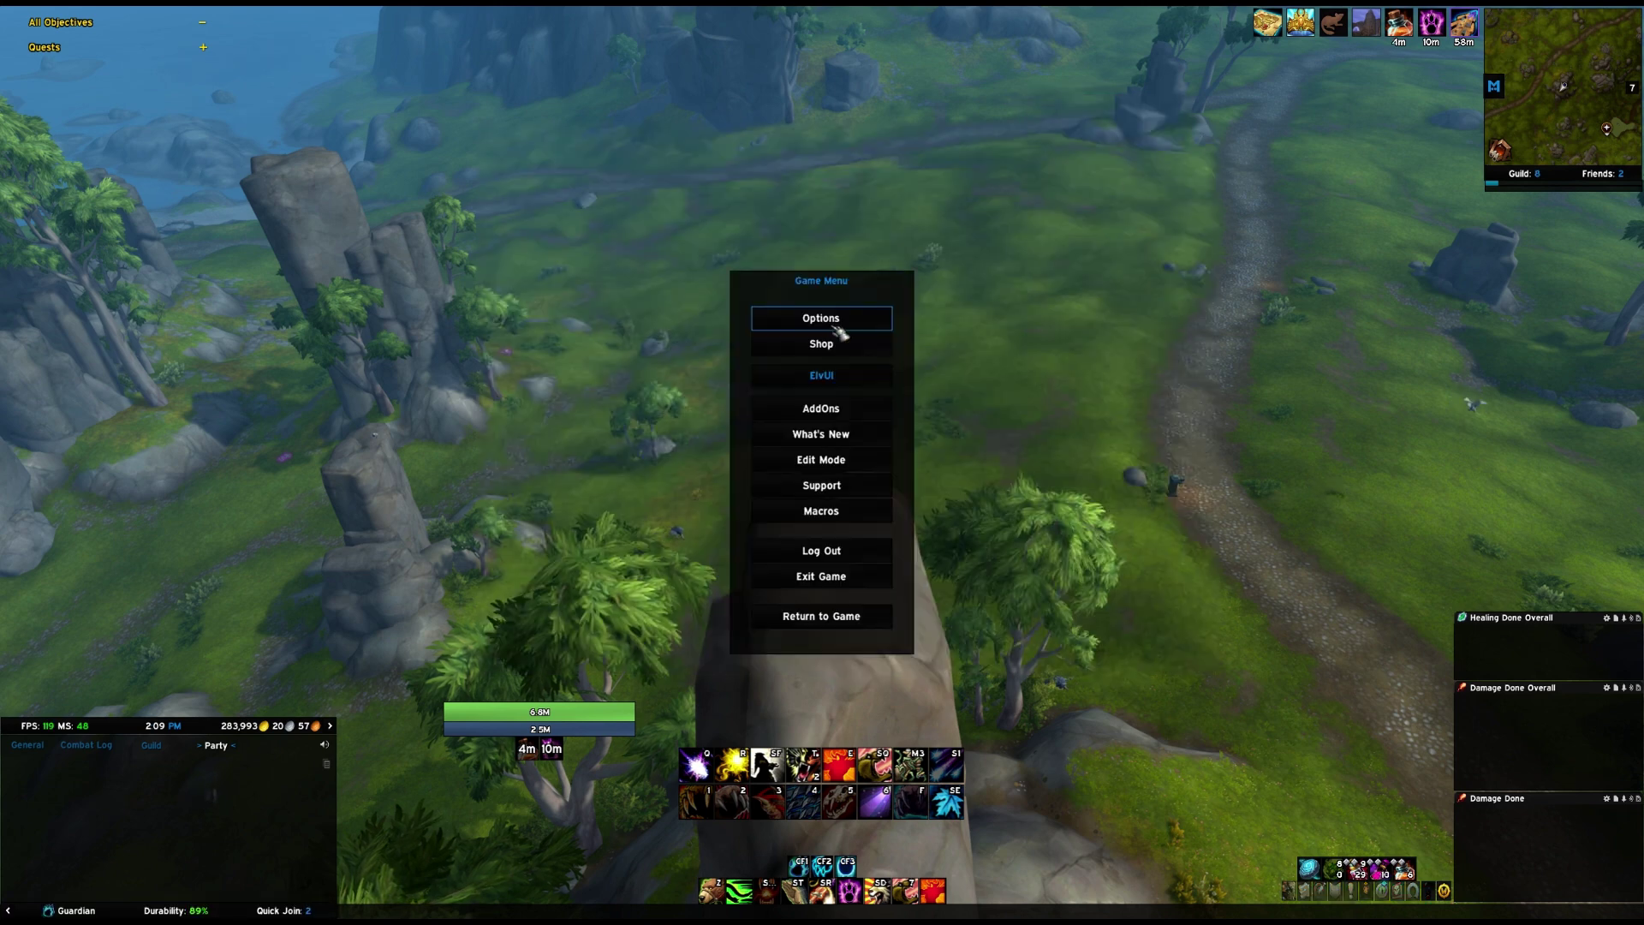
click(838, 381)
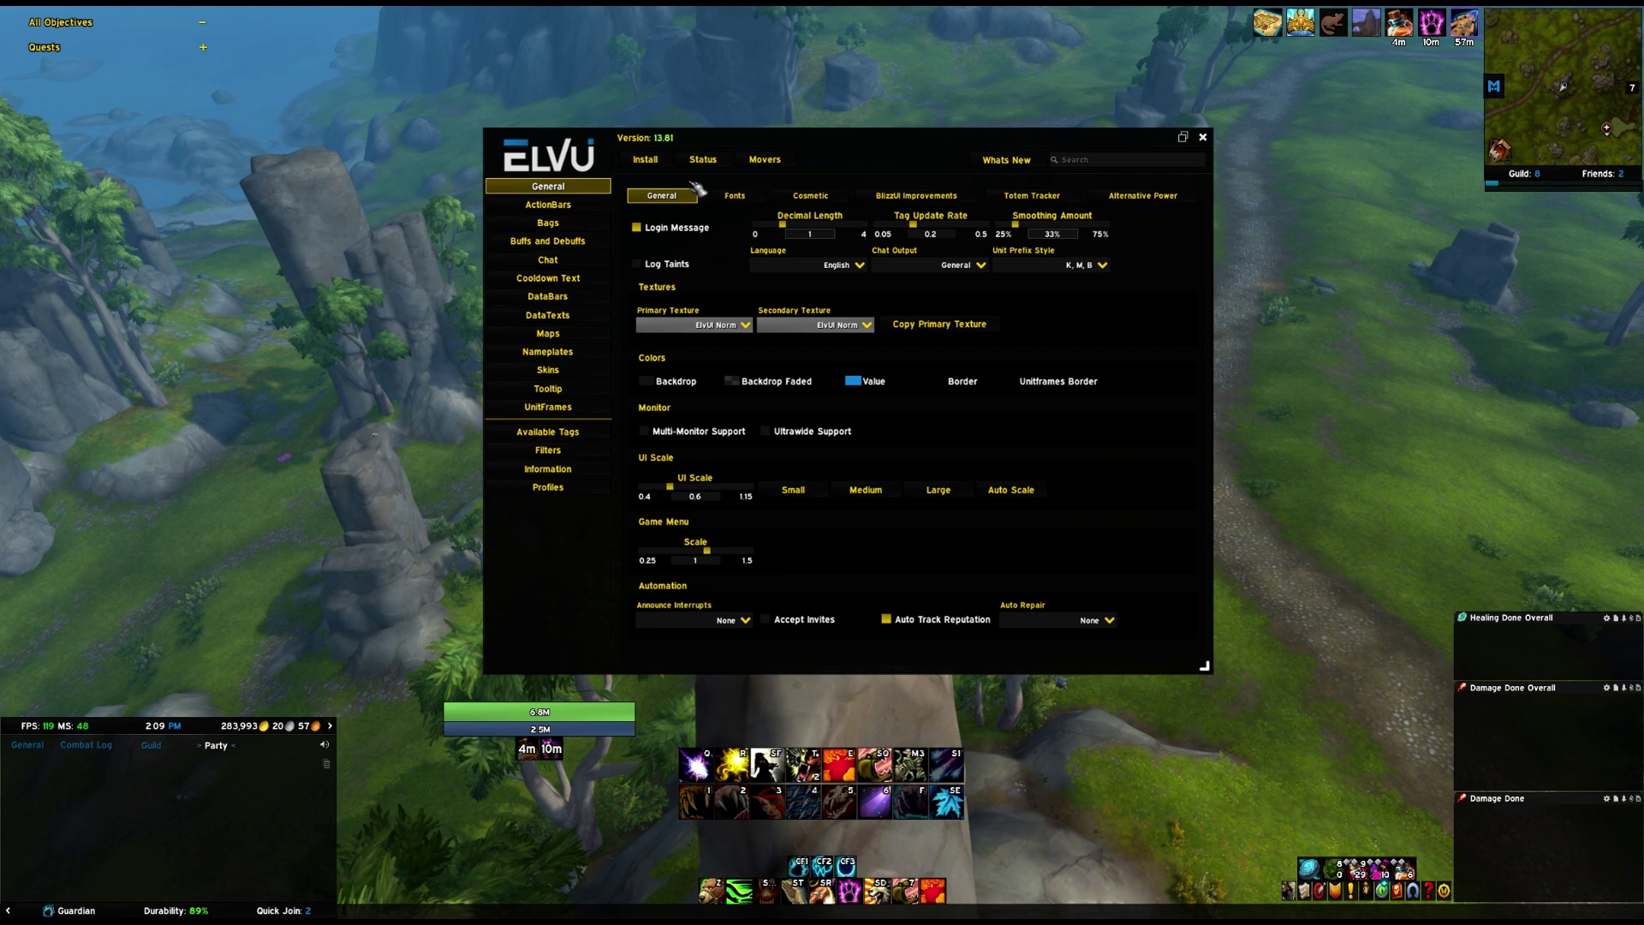
click(764, 160)
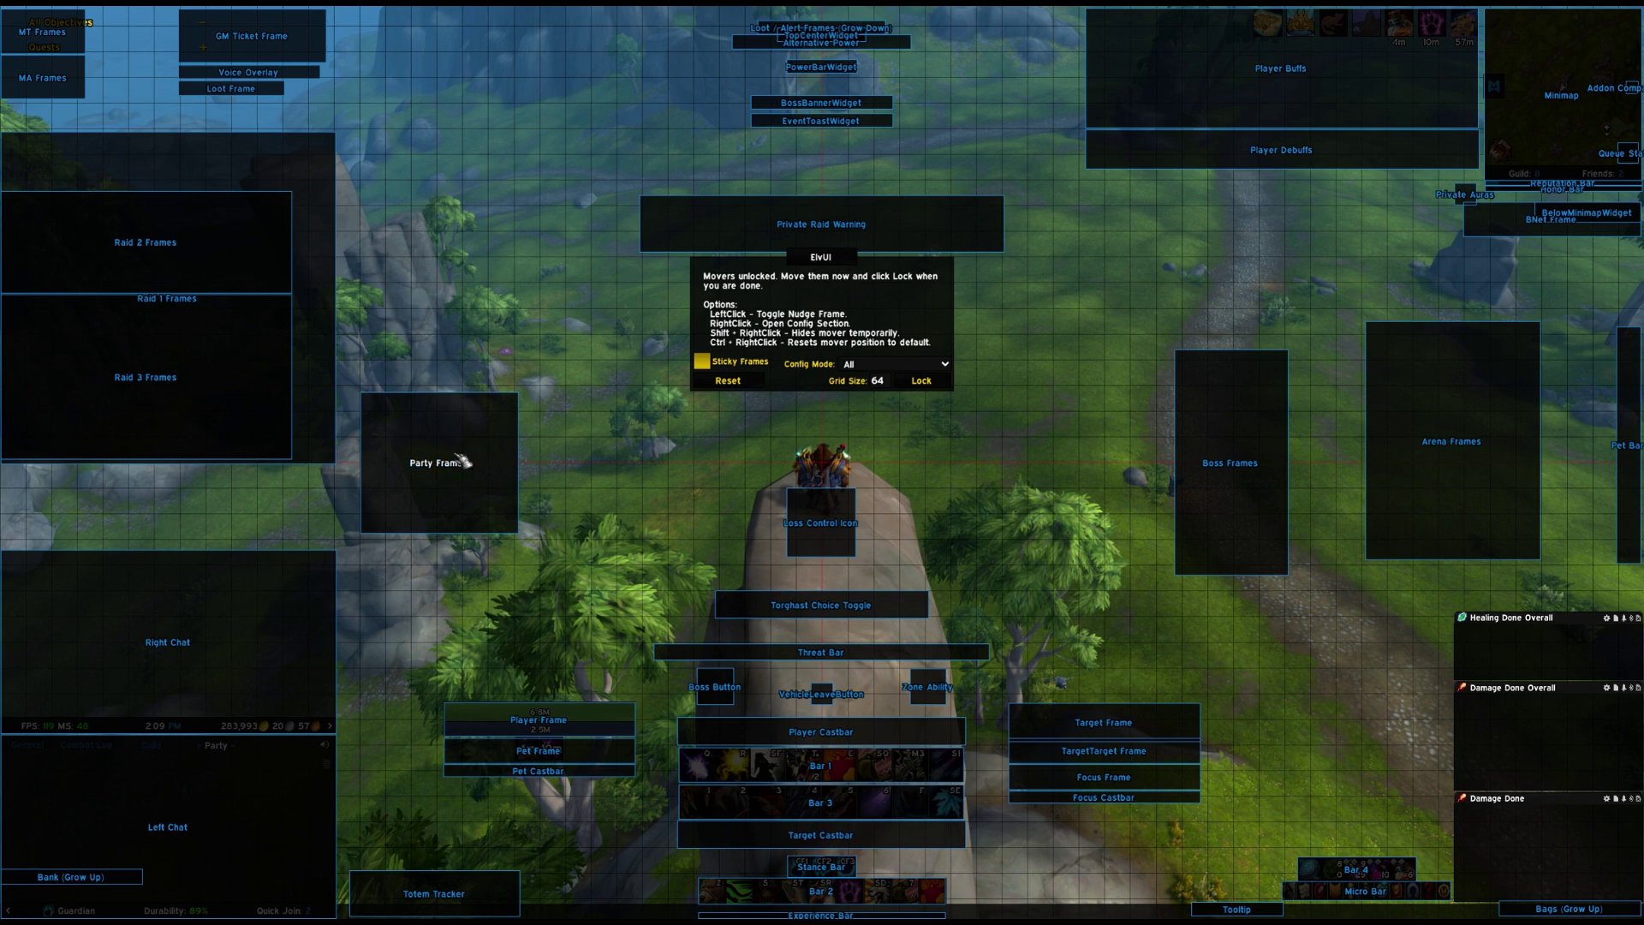
mouse_move(475, 458)
mouse_down()
mouse_move(588, 477)
mouse_move(477, 469)
mouse_up()
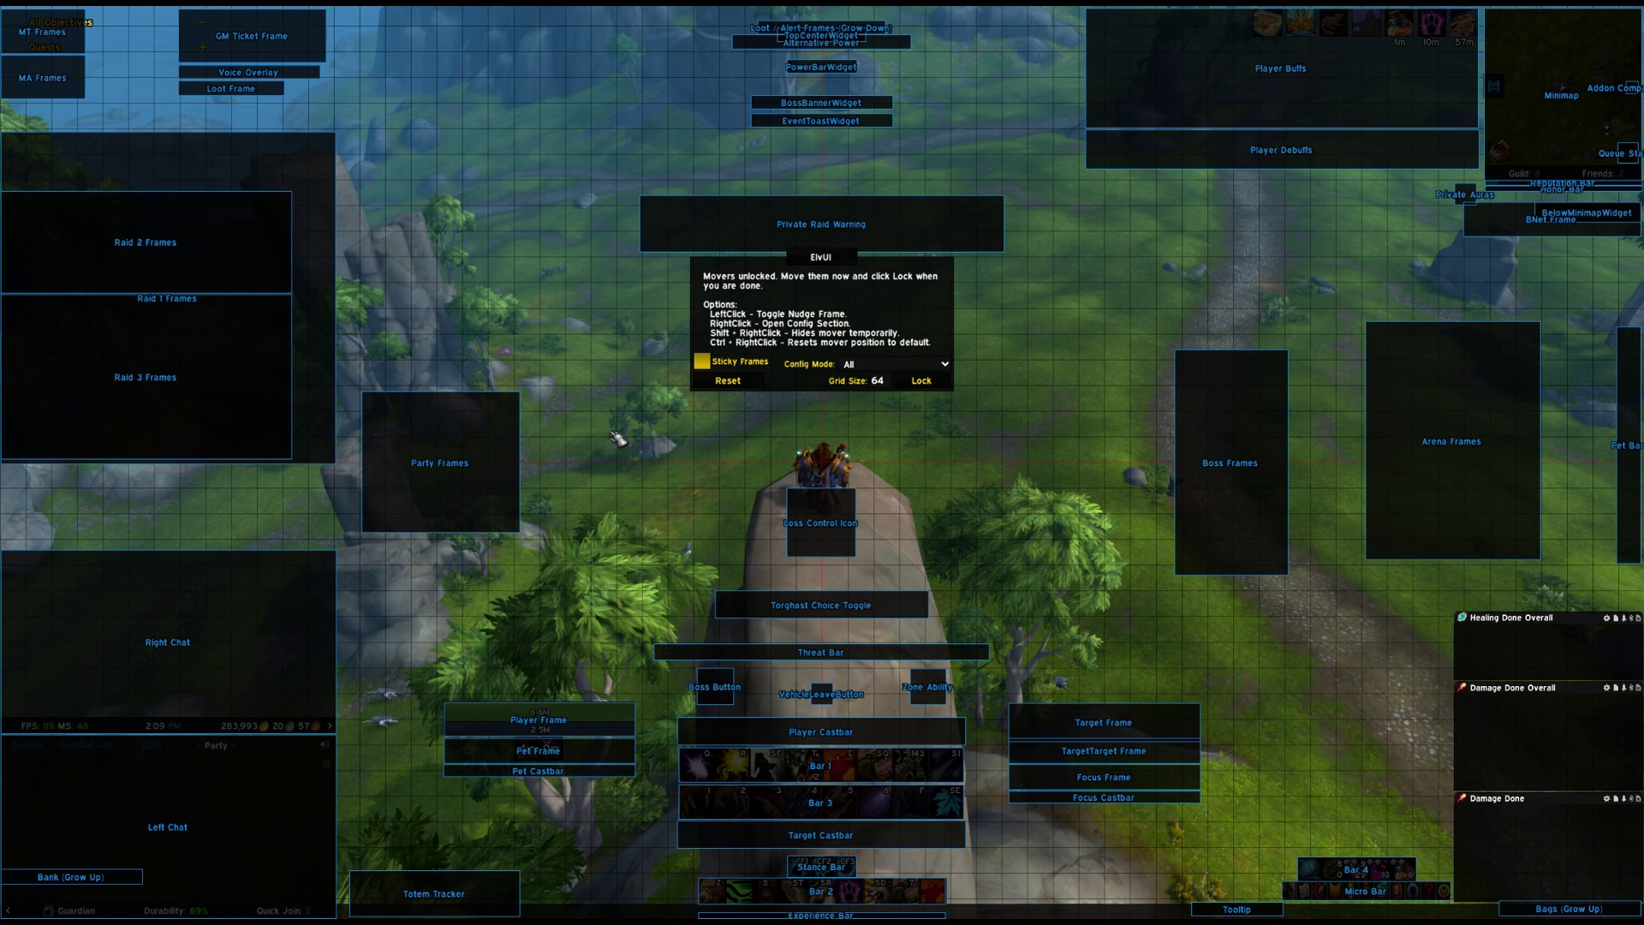
View the Party Frames and Bar 1 settings from their movers, and lock the movers.
right_click(489, 451)
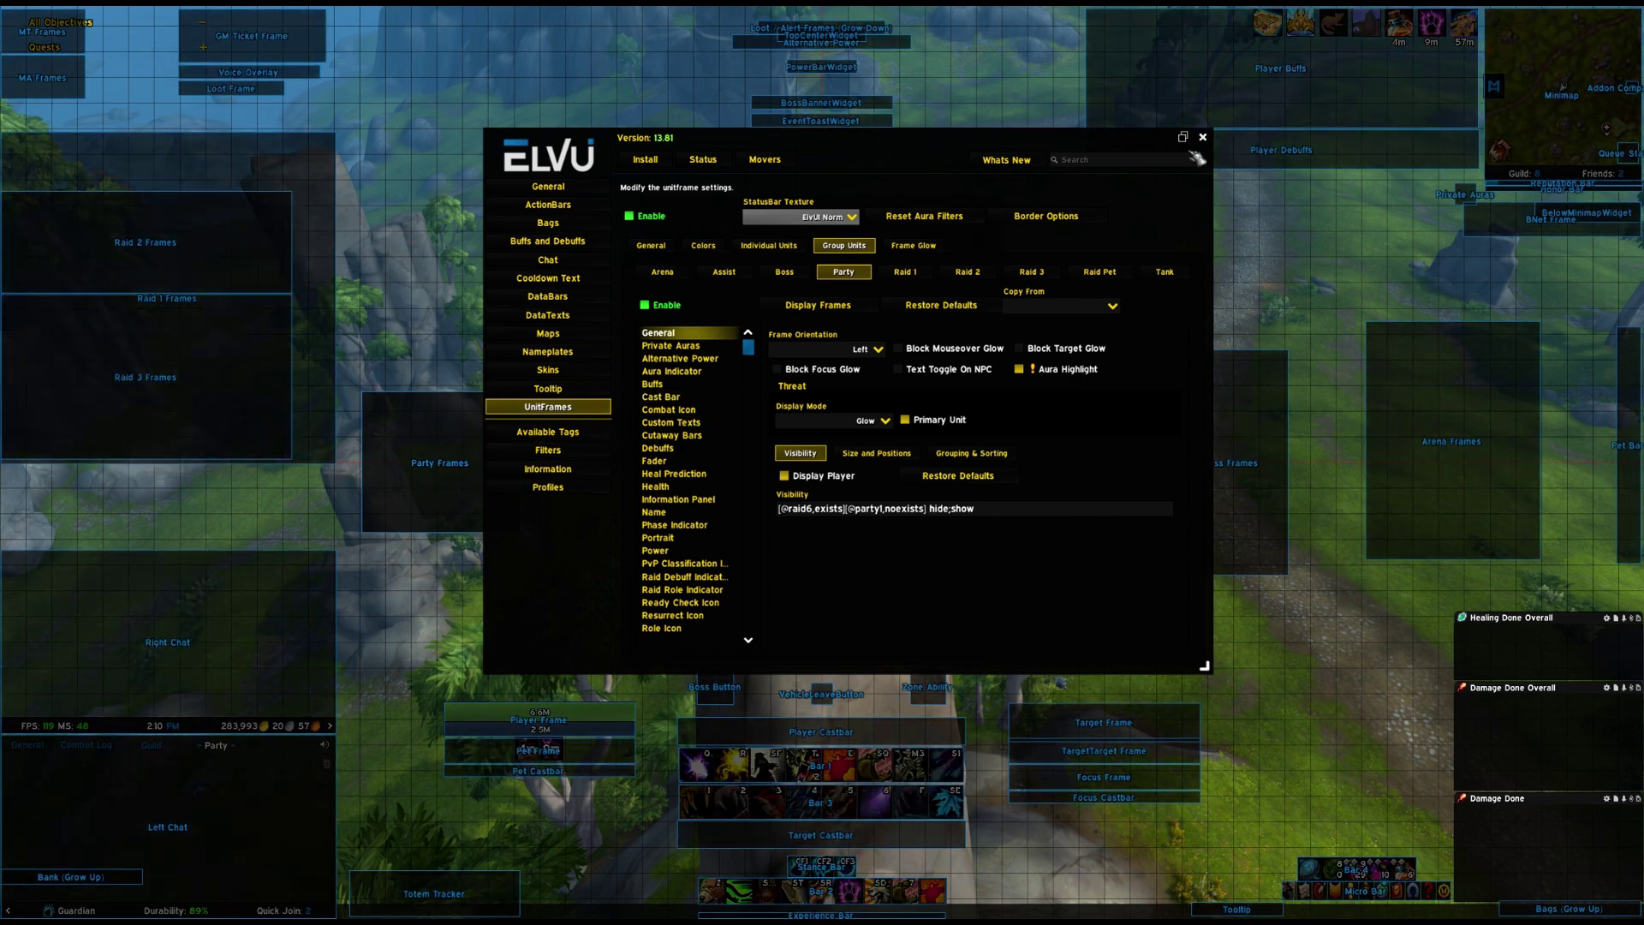
click(1207, 139)
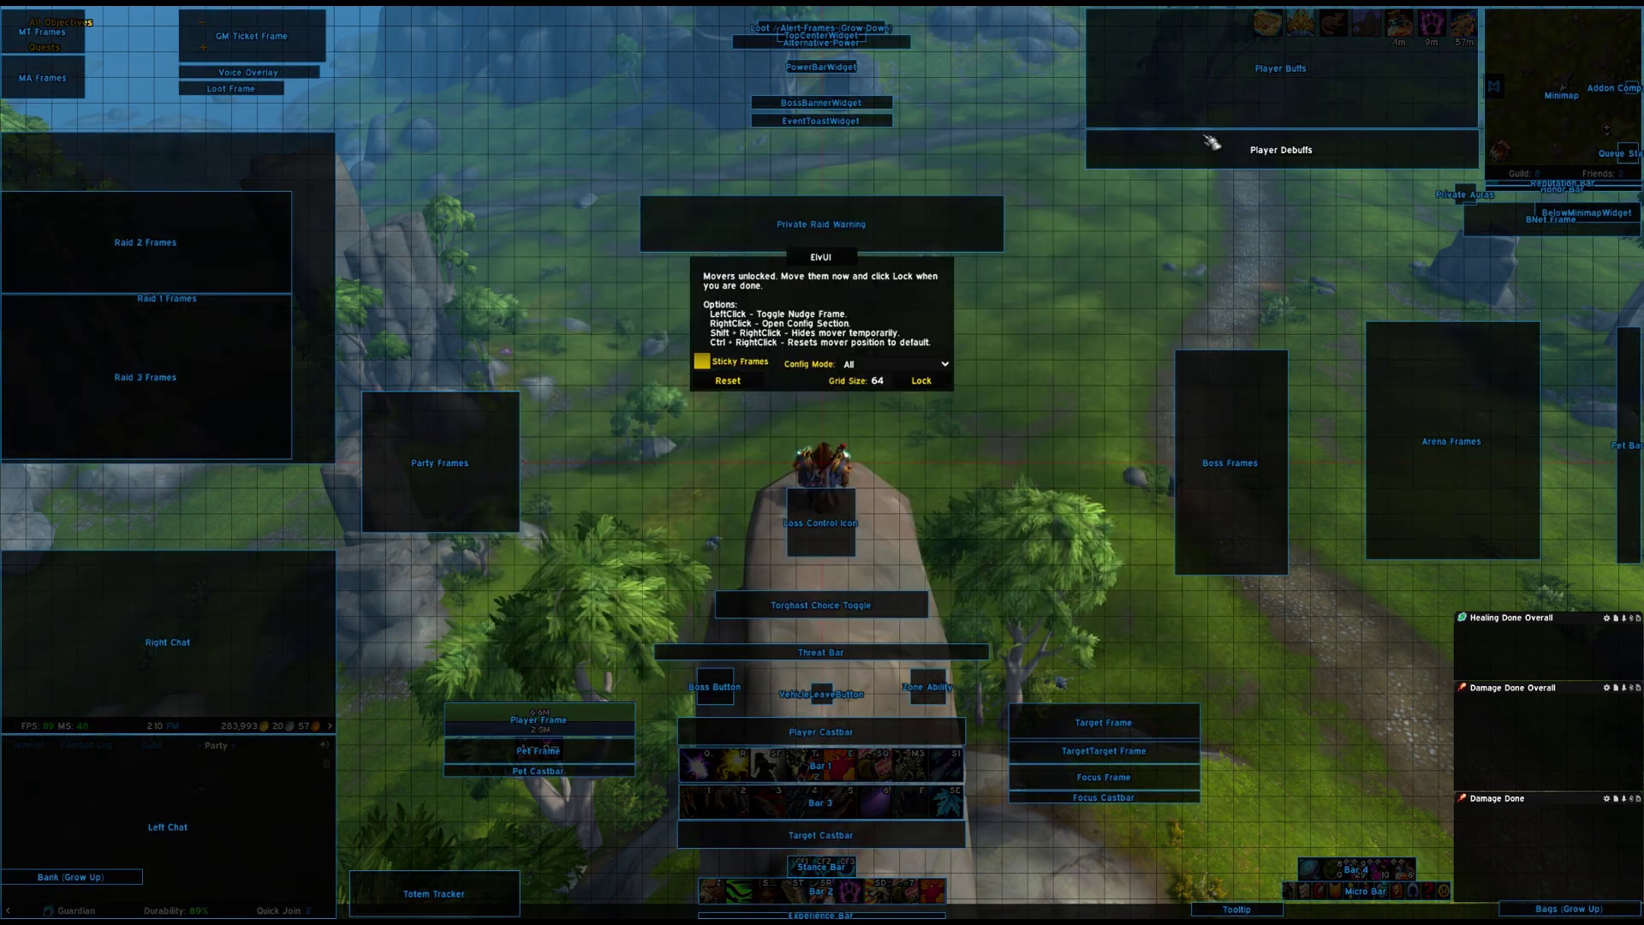
right_click(779, 771)
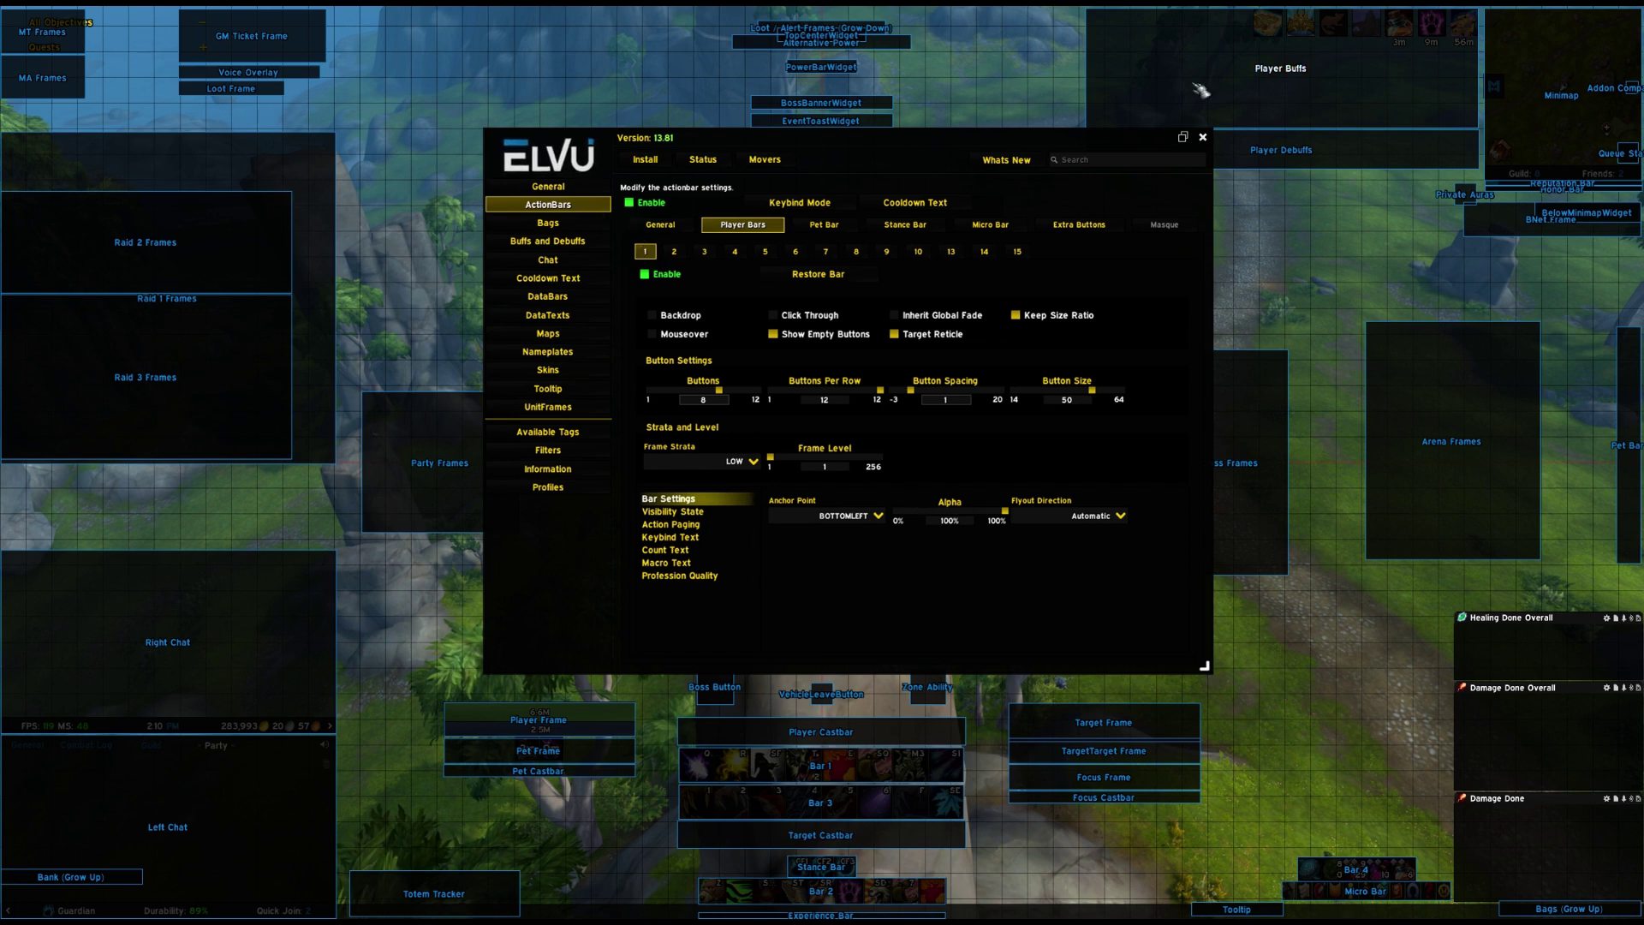
click(1202, 137)
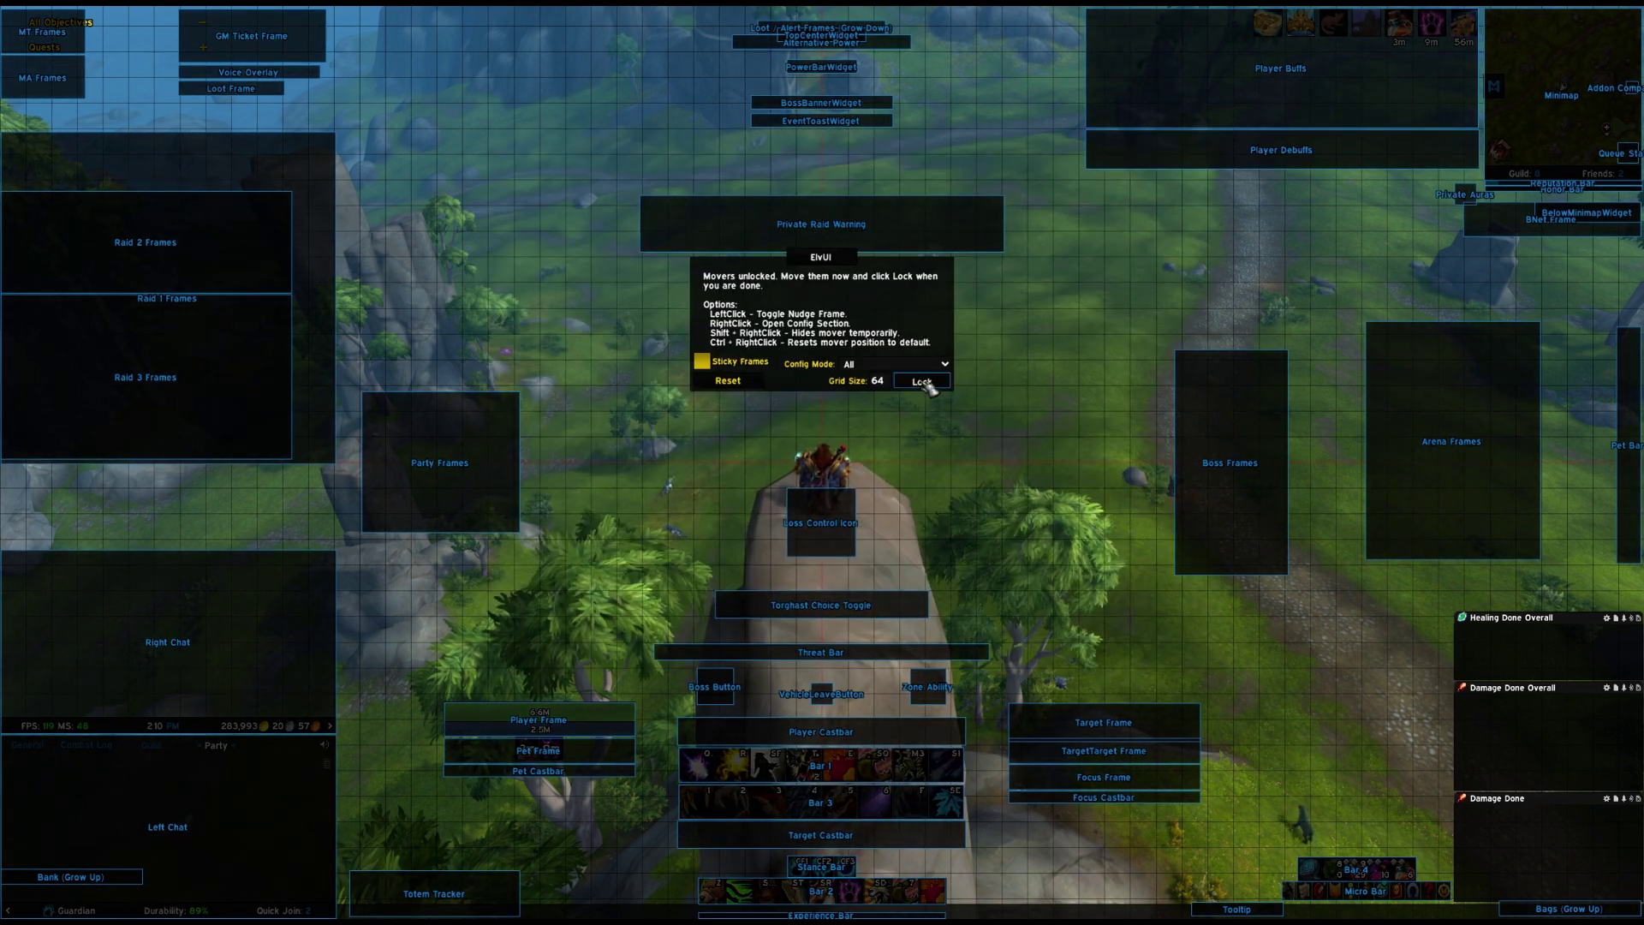
click(921, 380)
click(1207, 139)
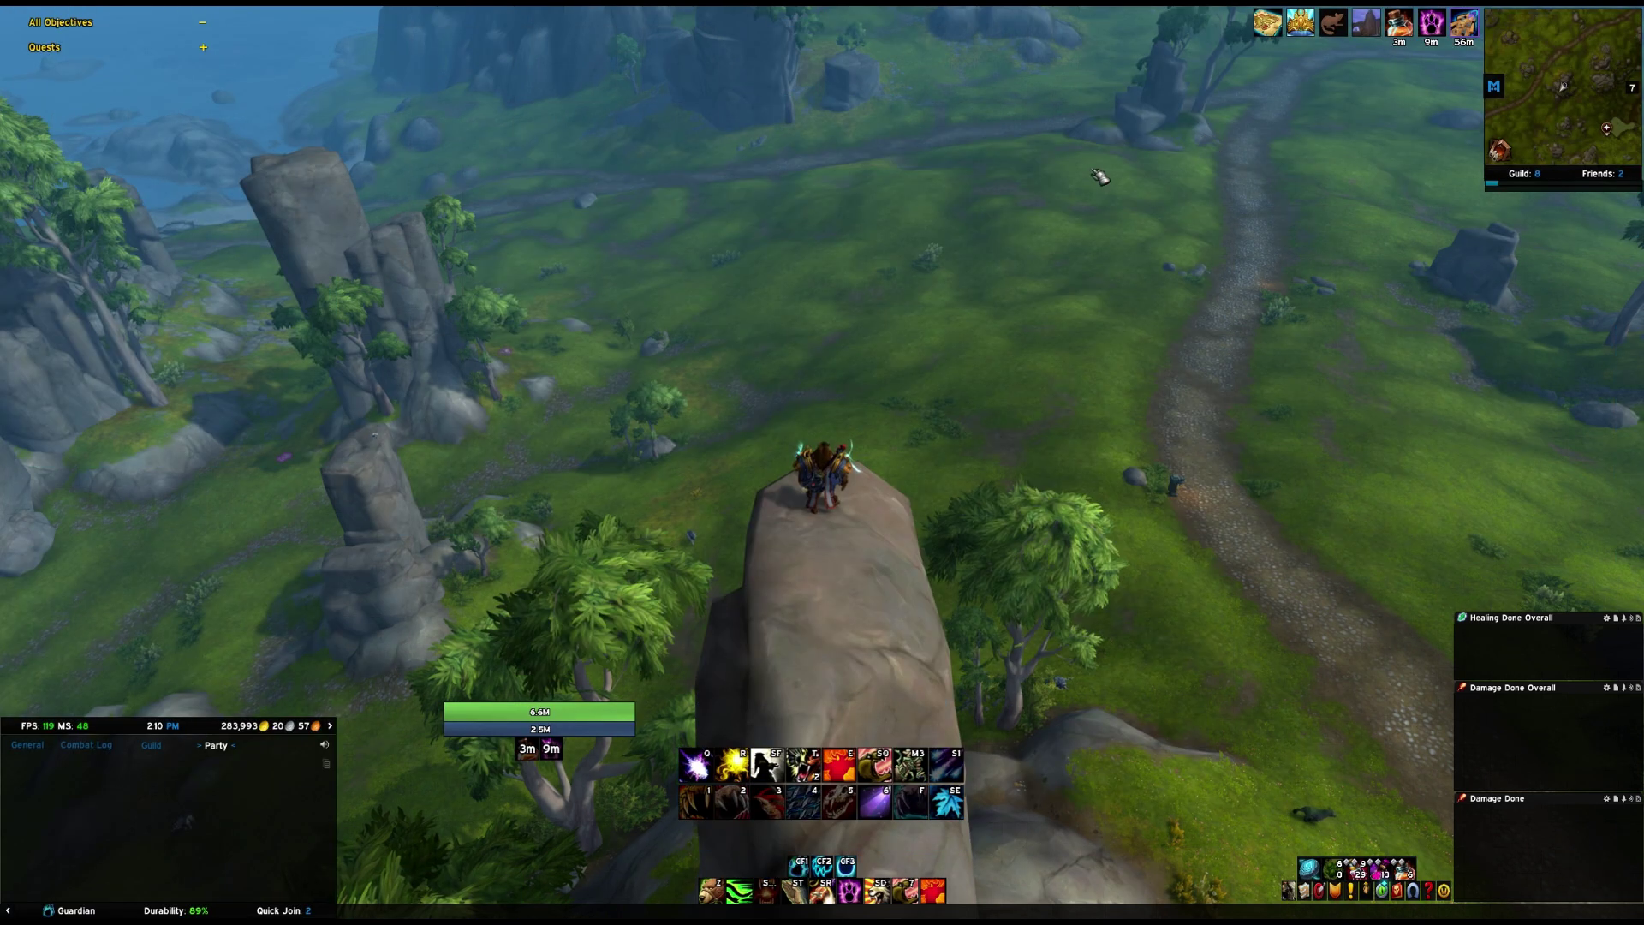
Reopen the ElvUI action bar settings and enable player bar 6.
key(Escape)
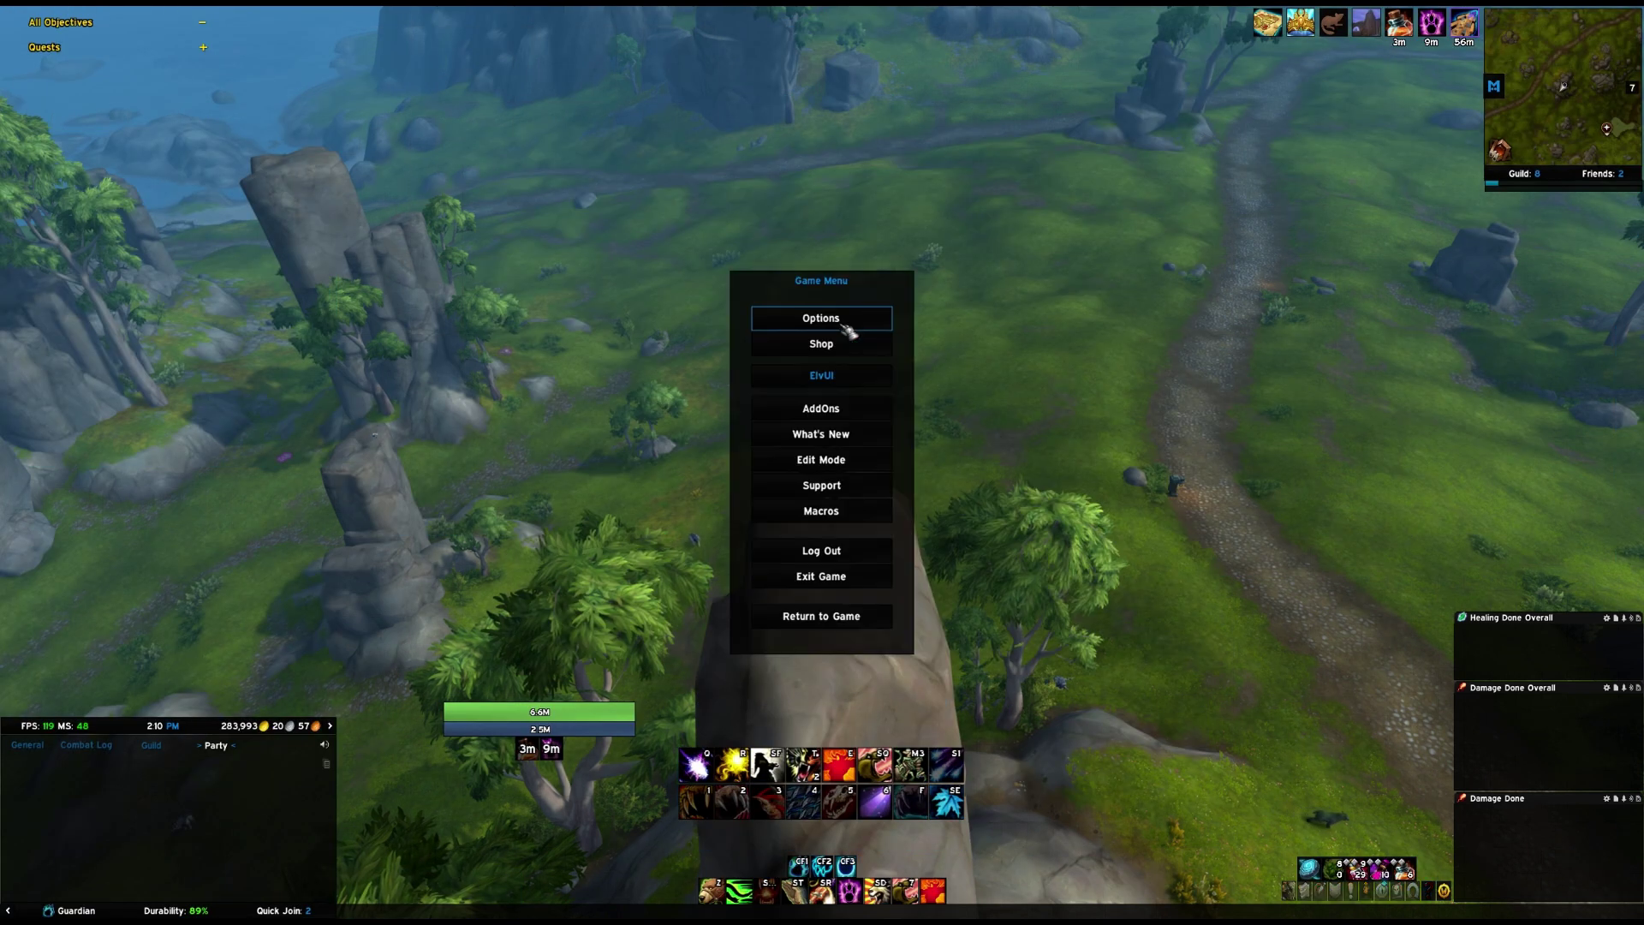
click(839, 376)
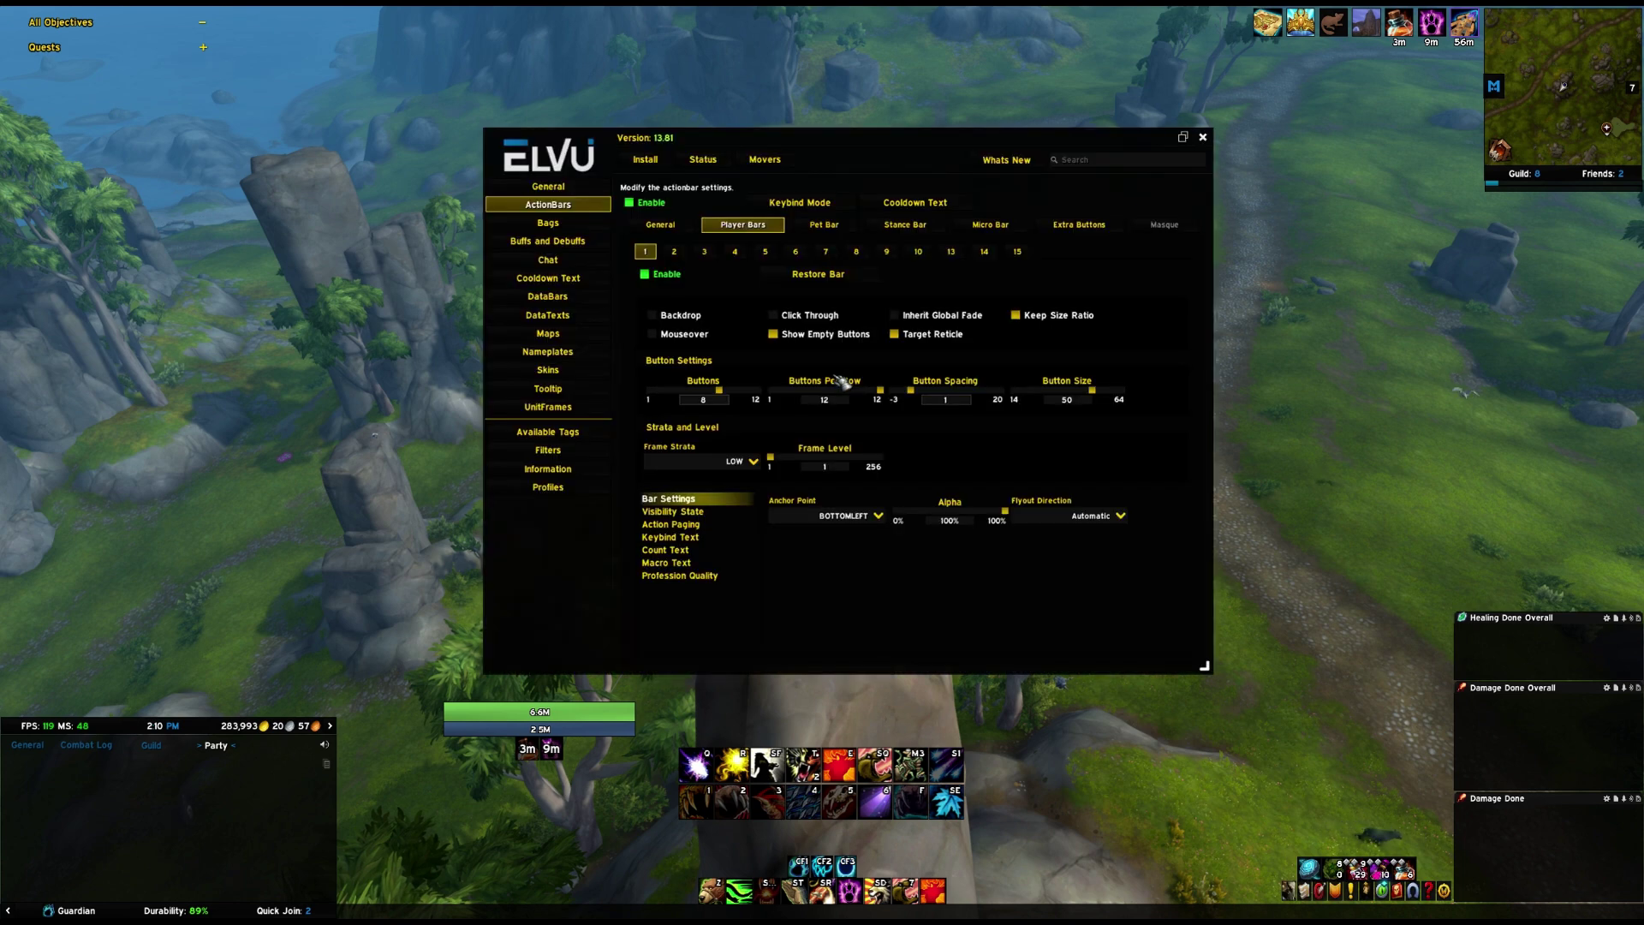
click(675, 253)
click(705, 253)
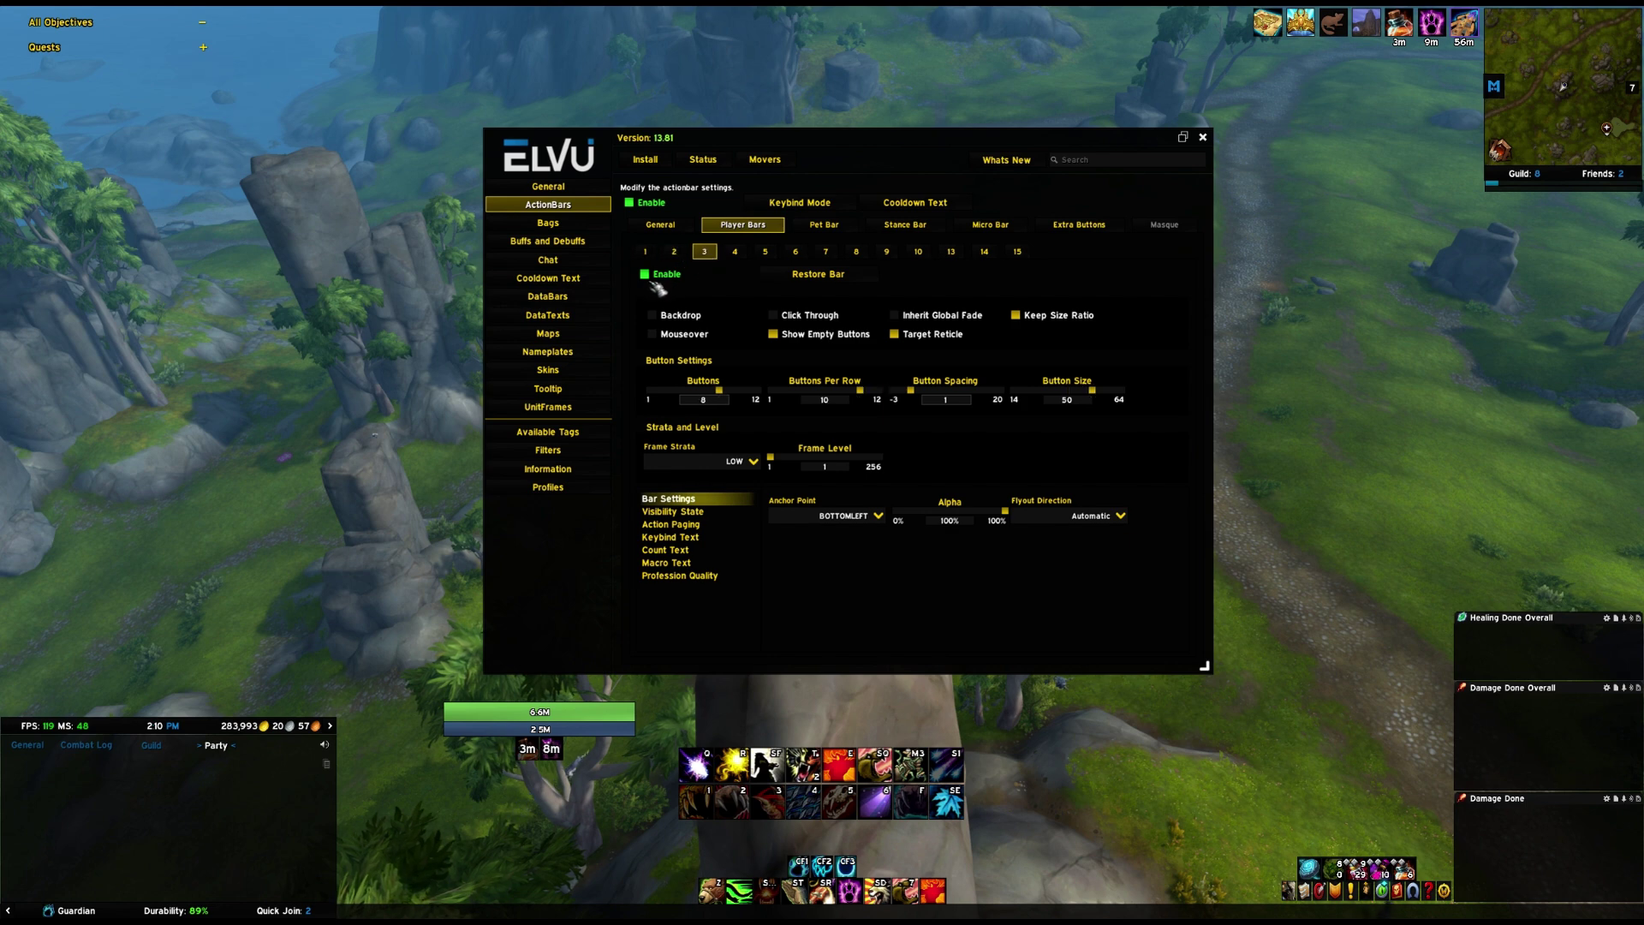
click(797, 252)
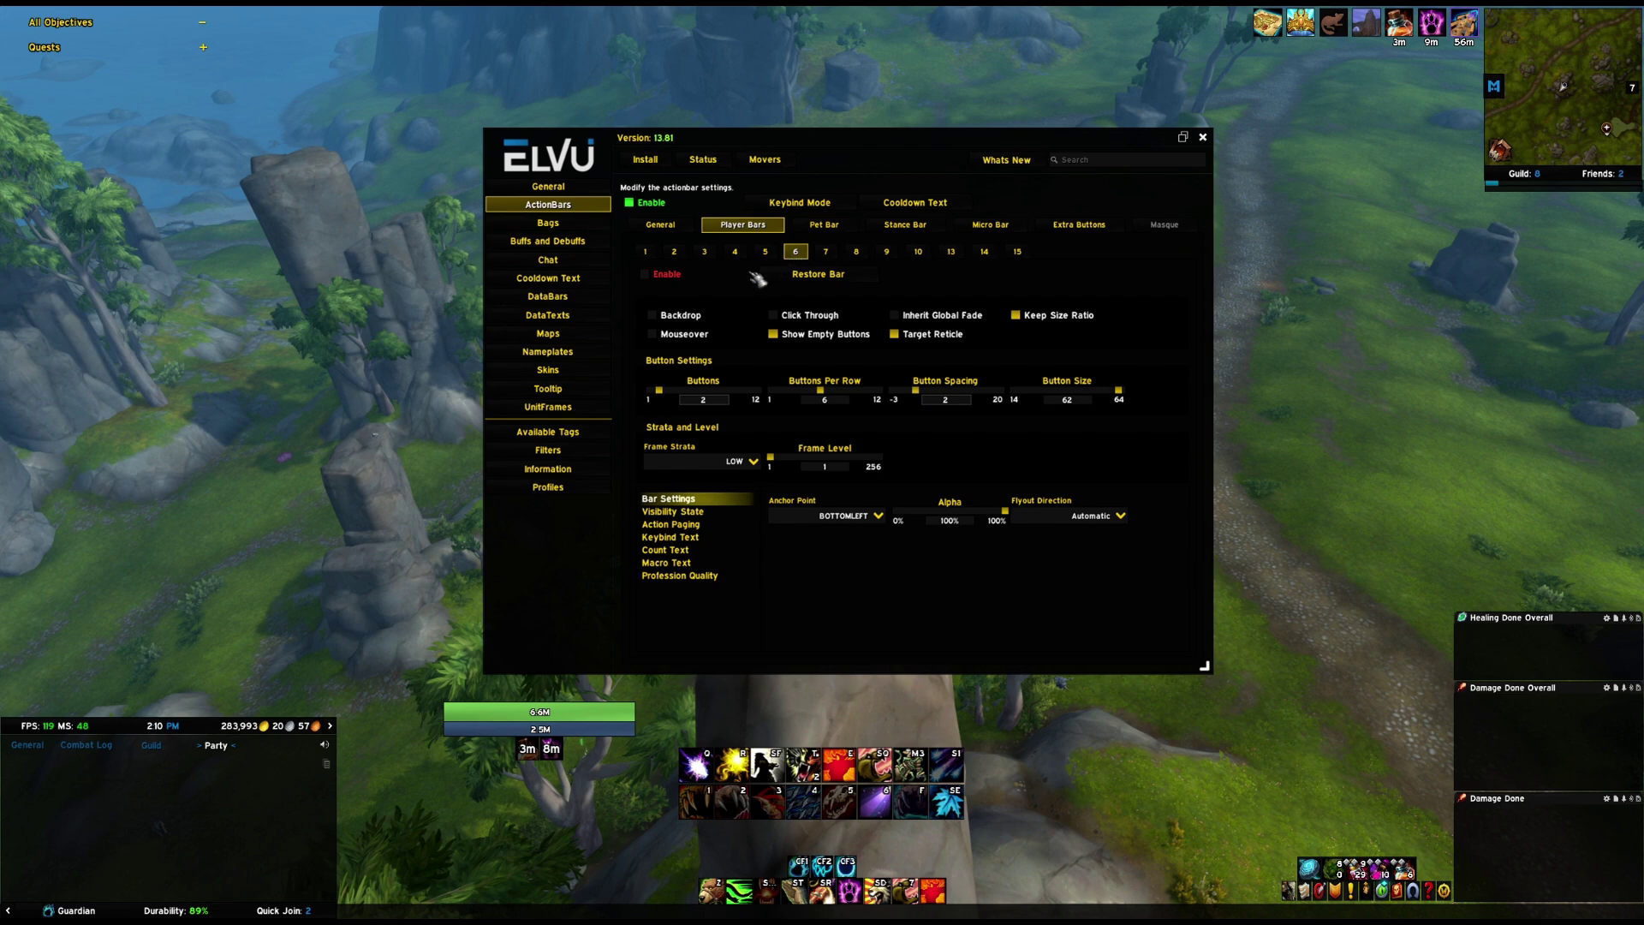
click(650, 275)
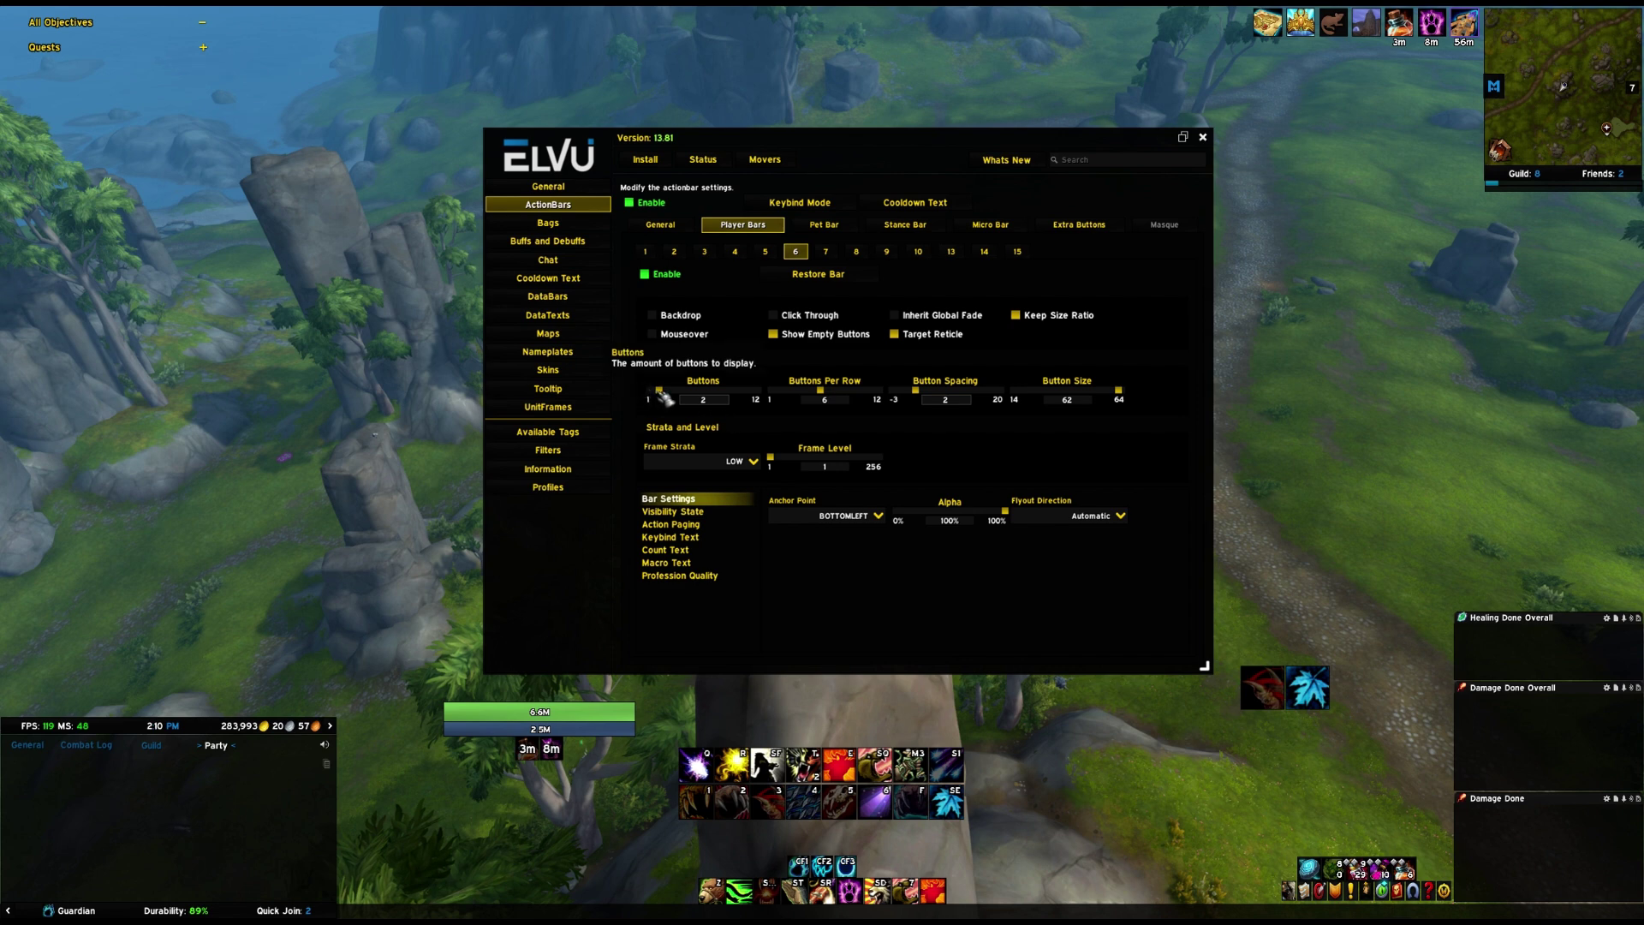
Set player bar 6 to 3 buttons with a button size of 64, and close the configuration.
drag(672, 393, 676, 396)
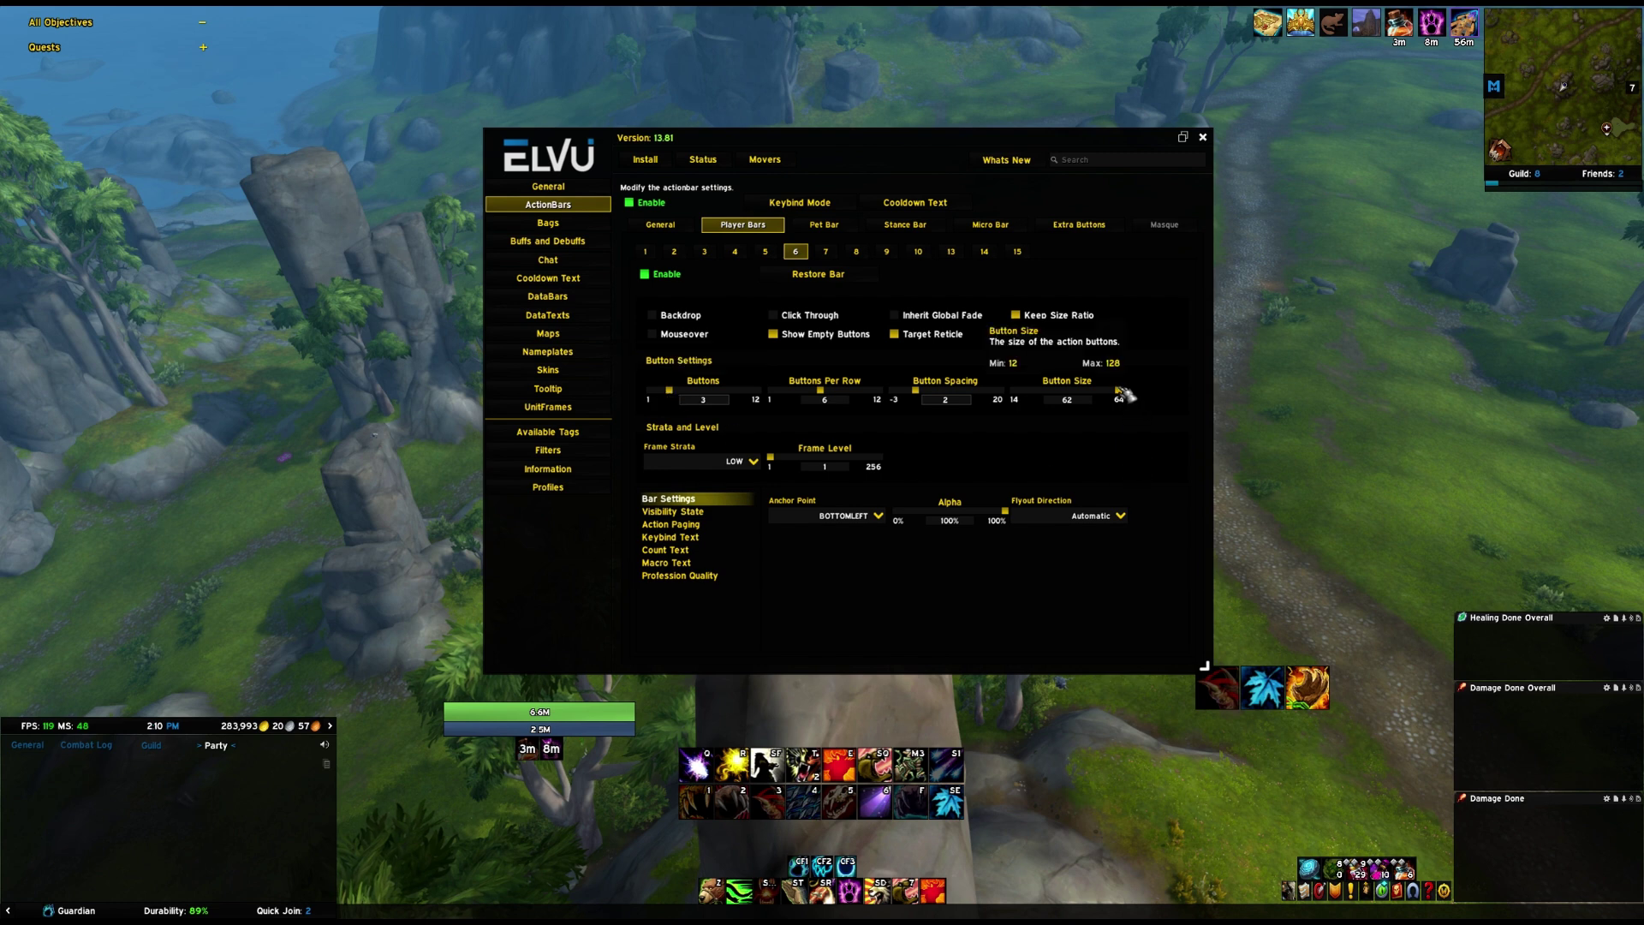
drag(1118, 391, 1142, 396)
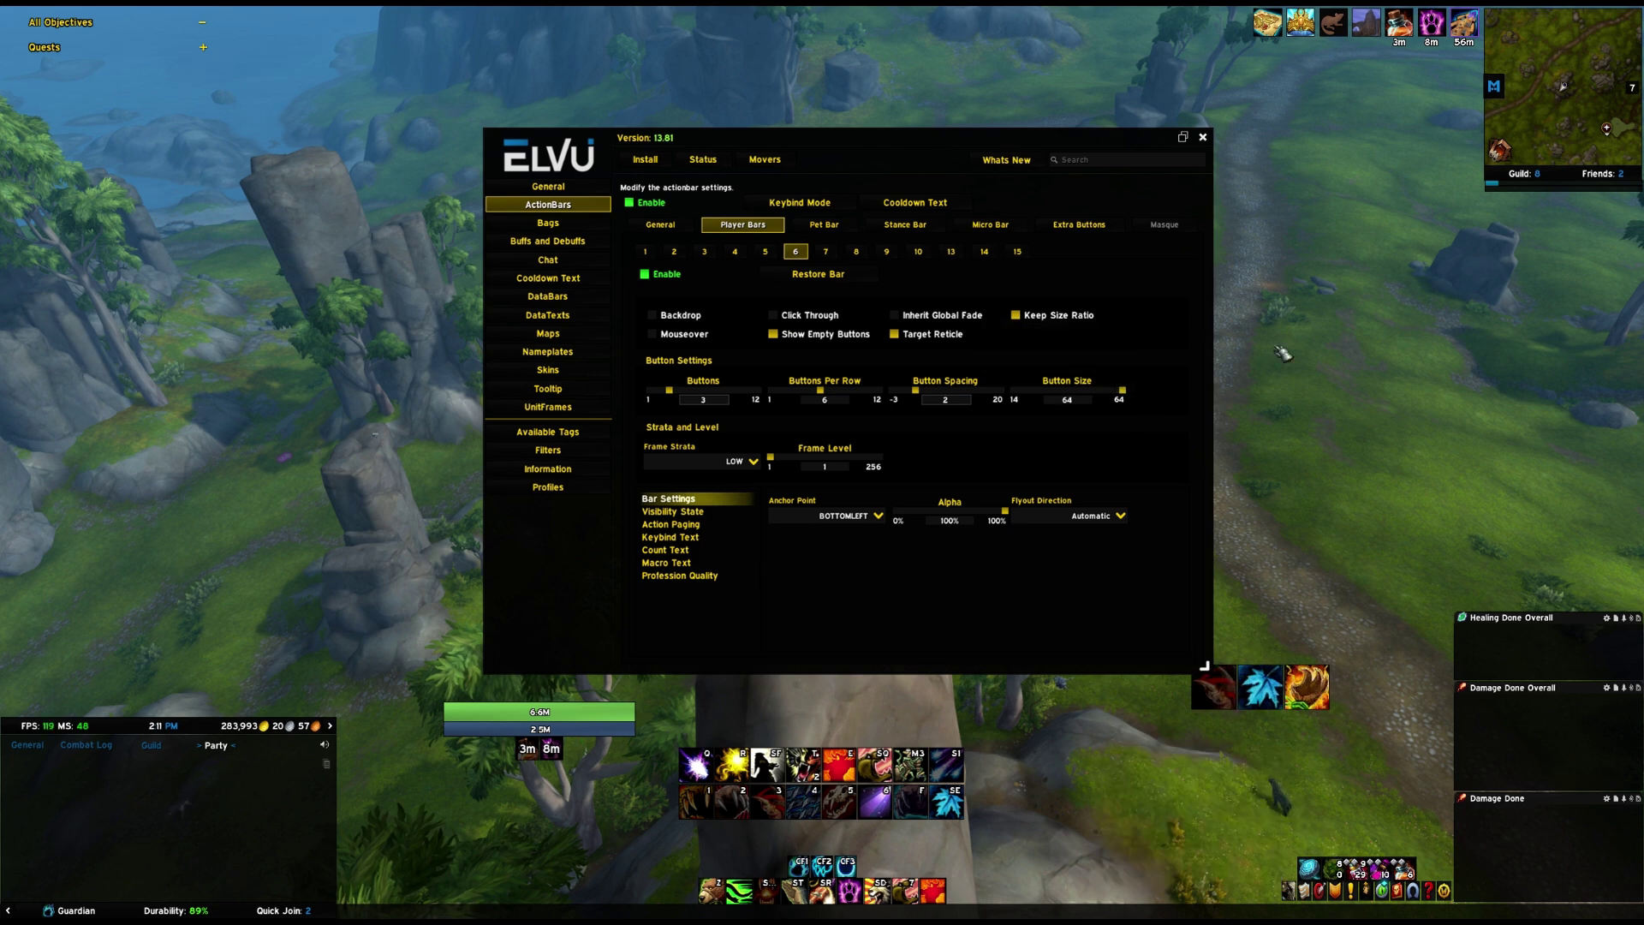
click(1202, 137)
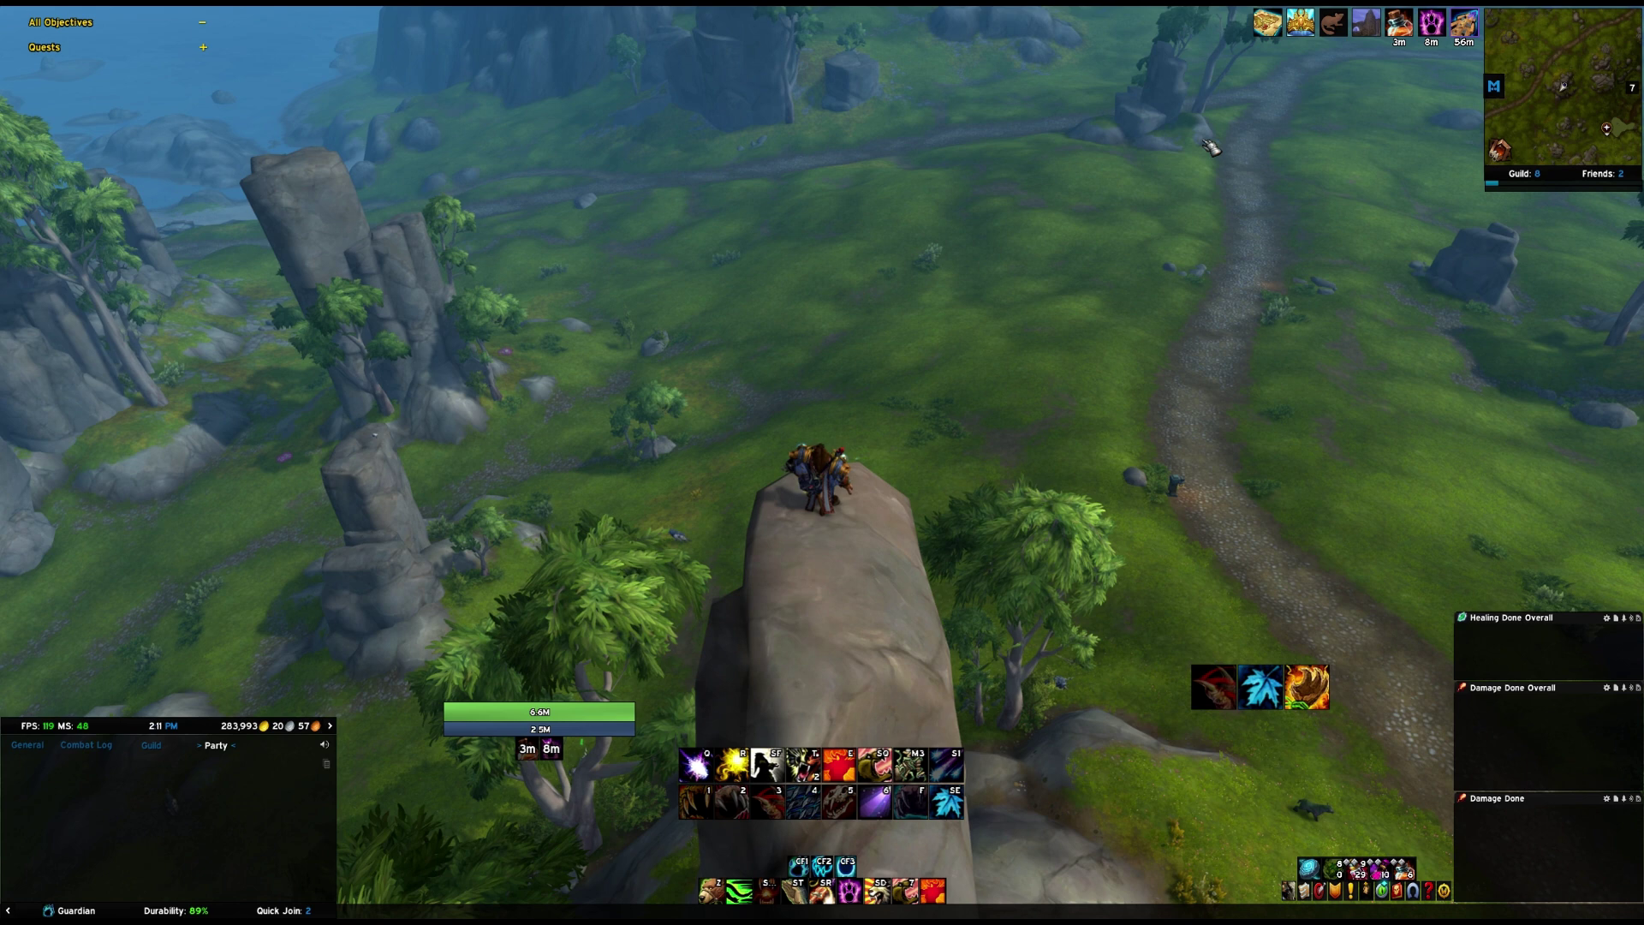
Open the Druid spellbook, place a spell in the first slot of Bar 6, and close the spellbook.
key(n)
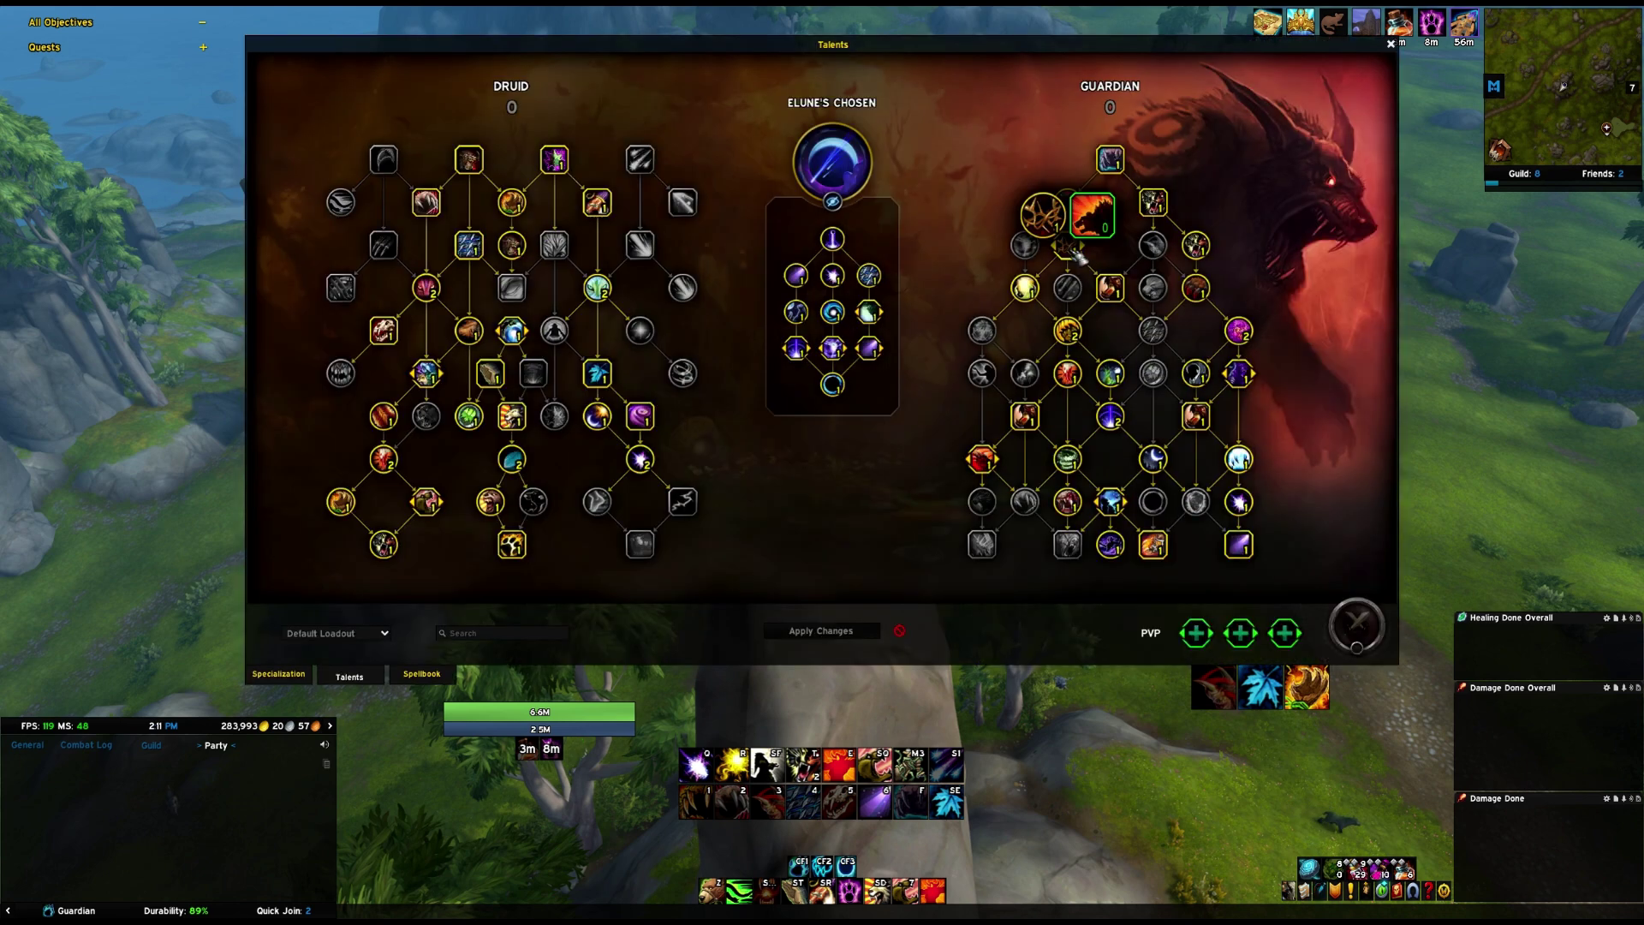
click(426, 673)
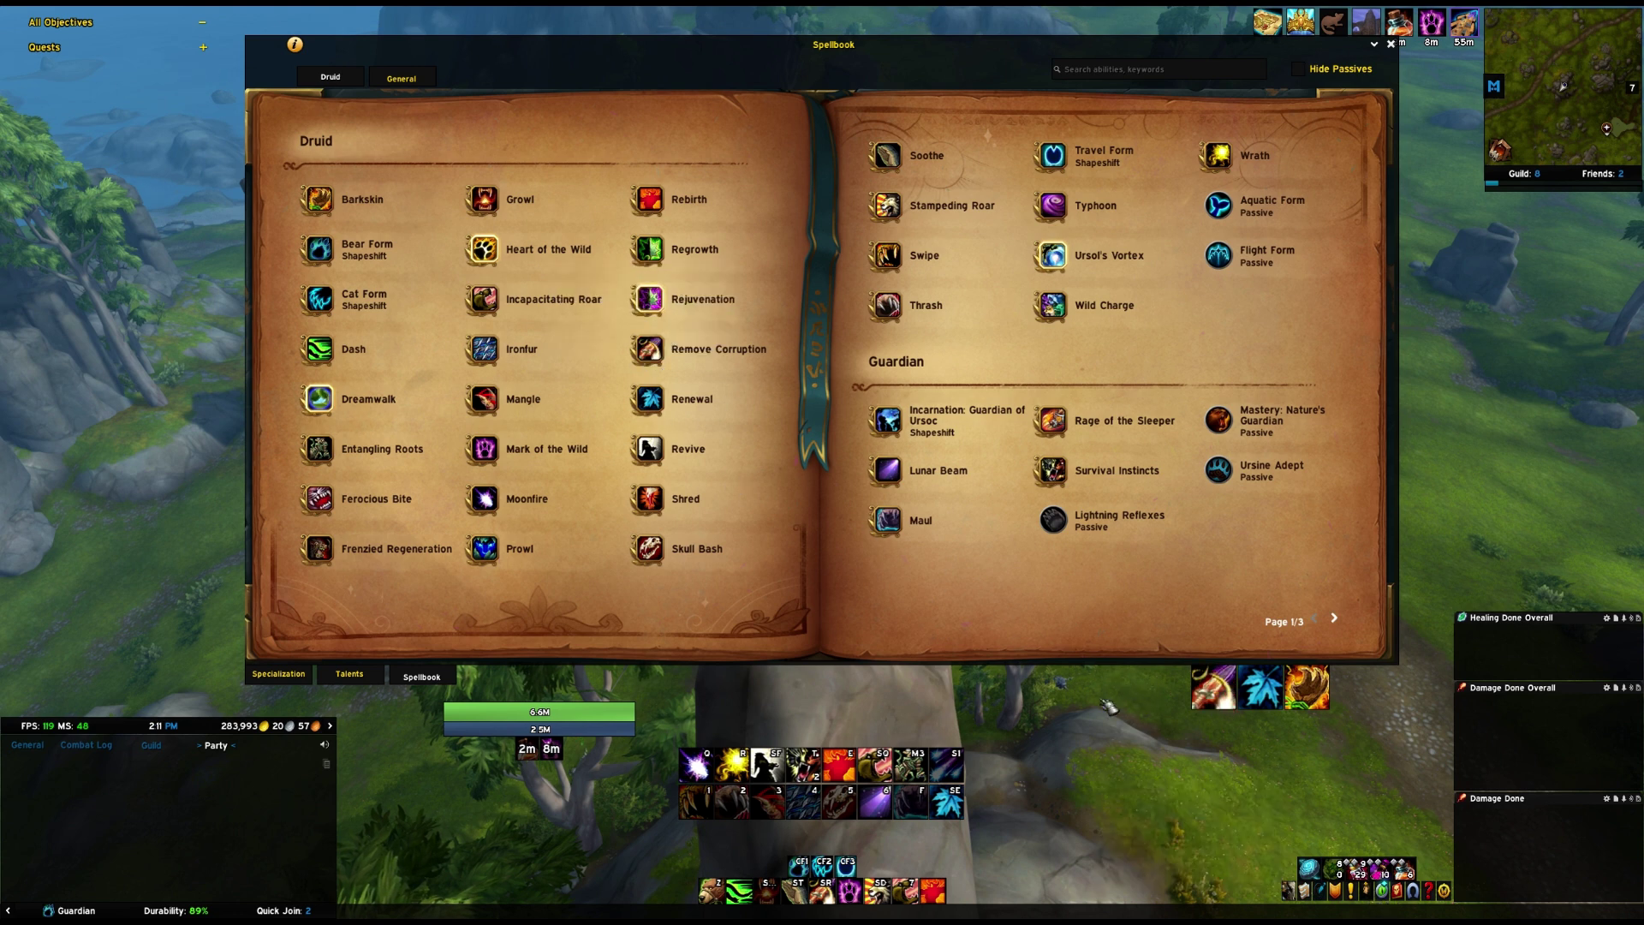
click(1395, 49)
Unlock the ElvUI movers, move Bar 6 just to the left of the character, and lock the movers.
key(Escape)
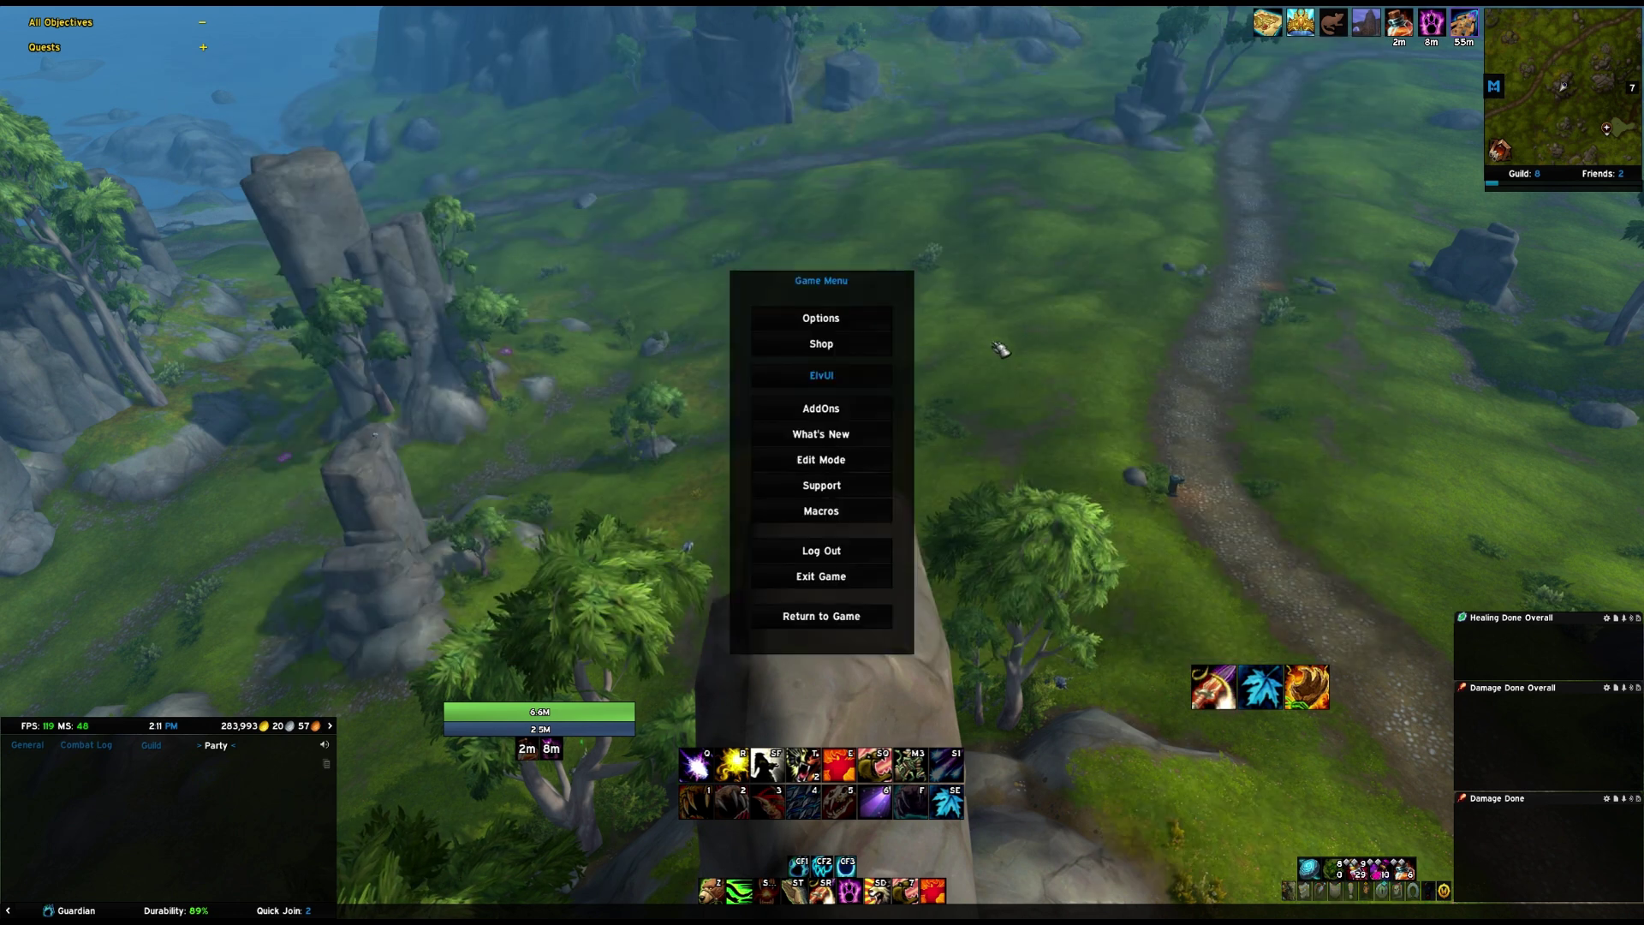
click(845, 371)
click(764, 161)
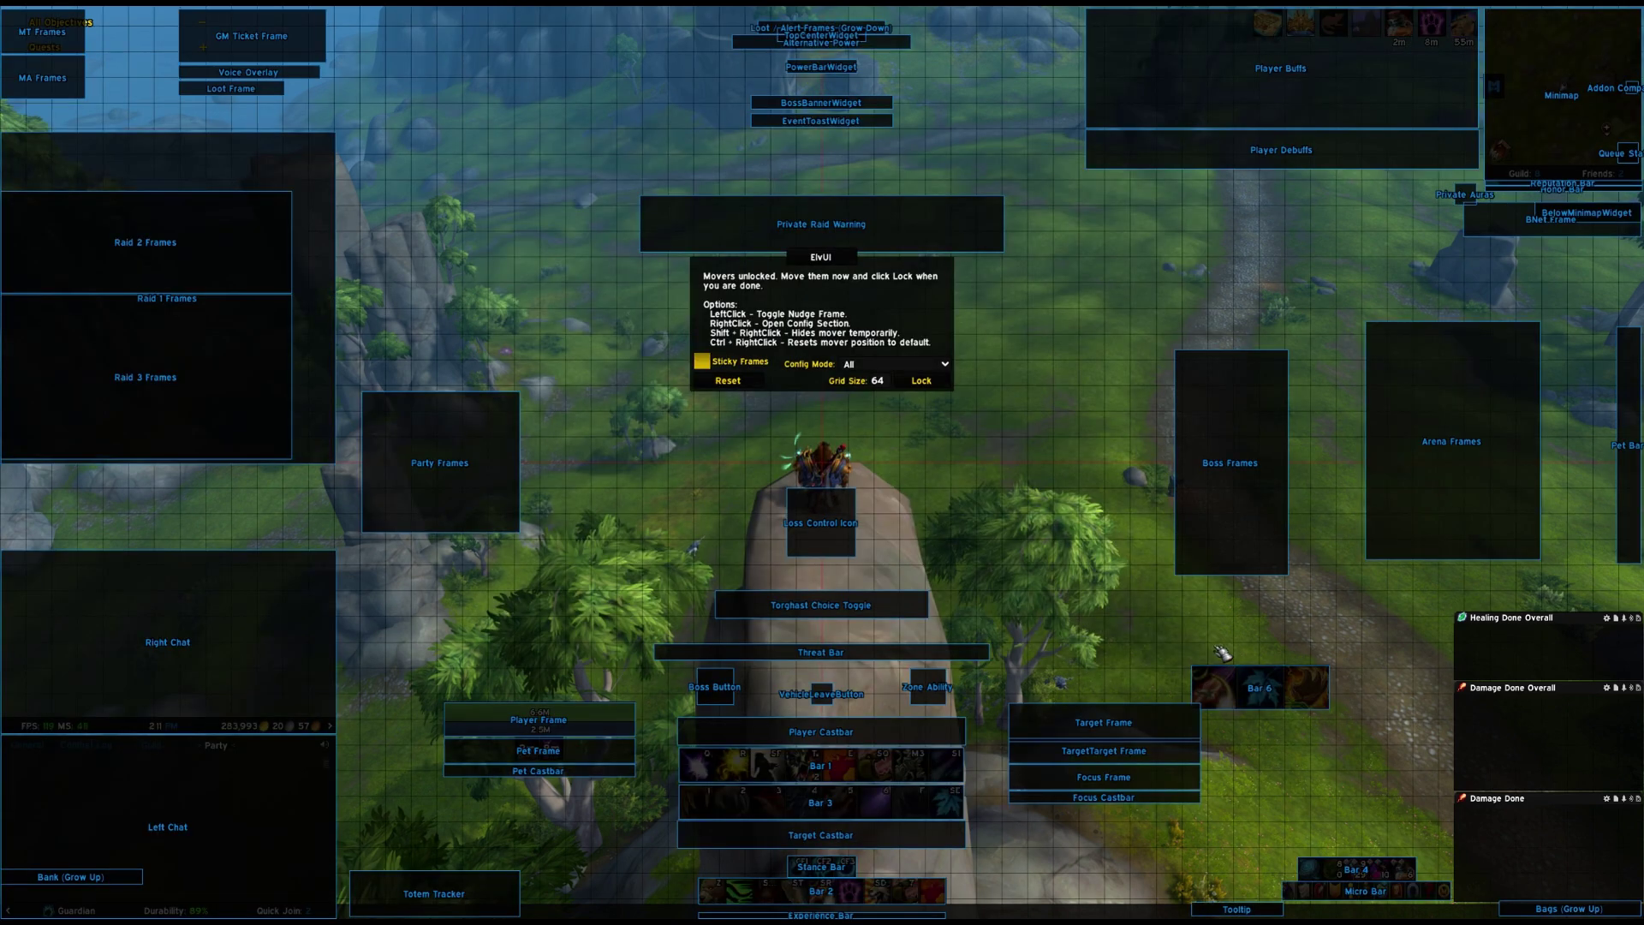
drag(1243, 685, 682, 460)
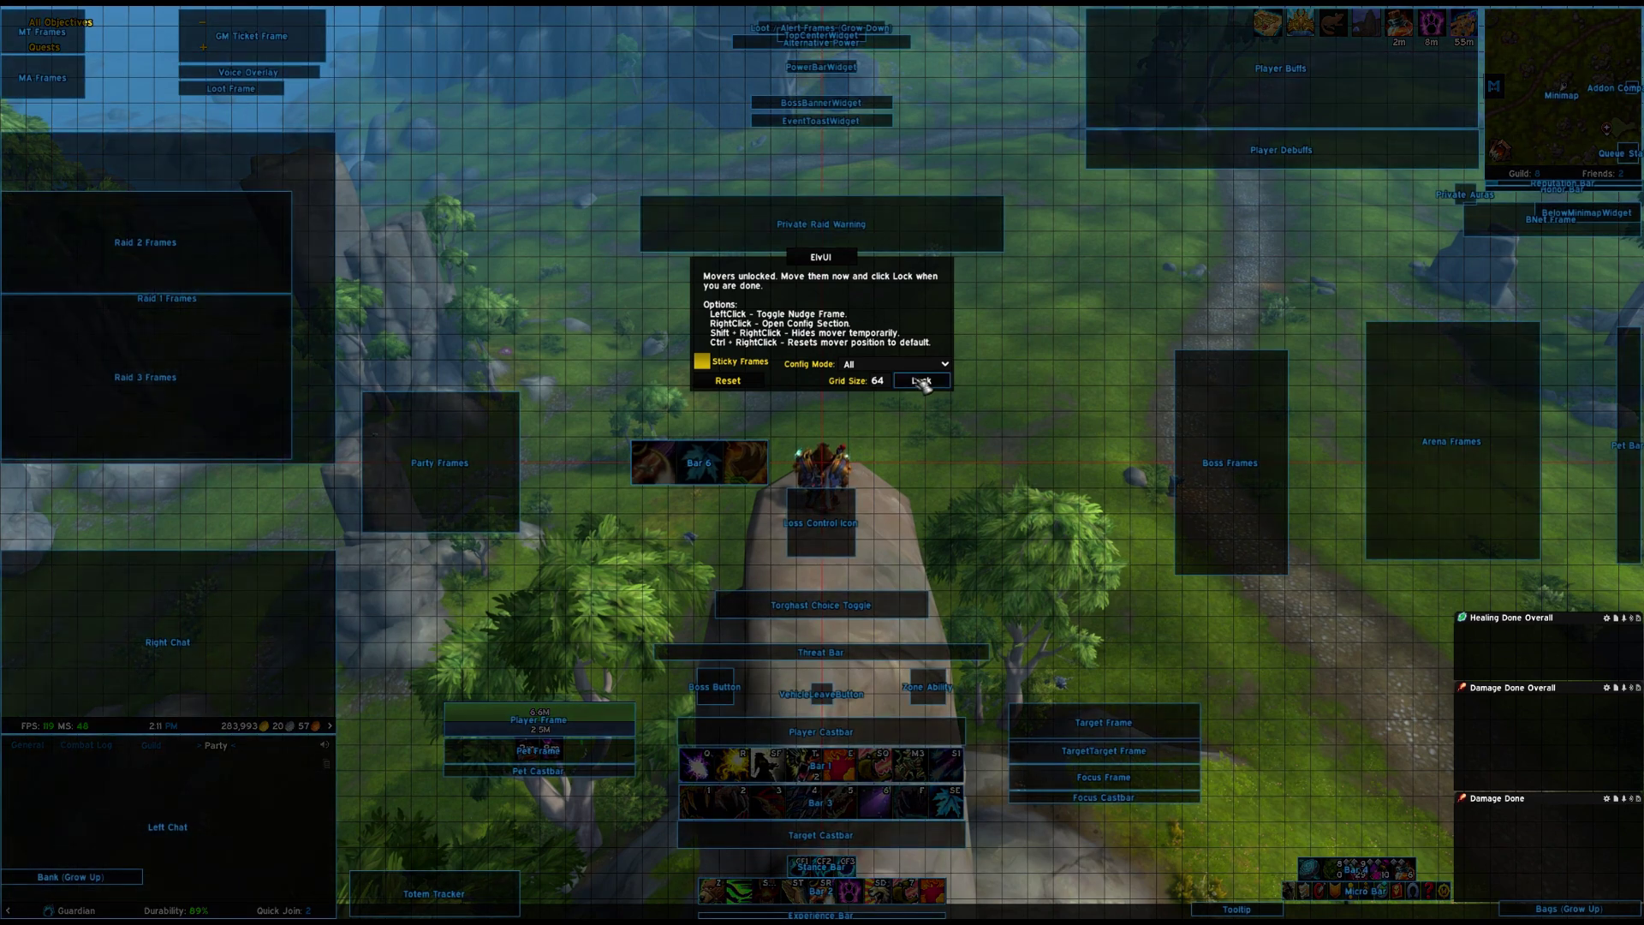
click(921, 383)
key(Escape)
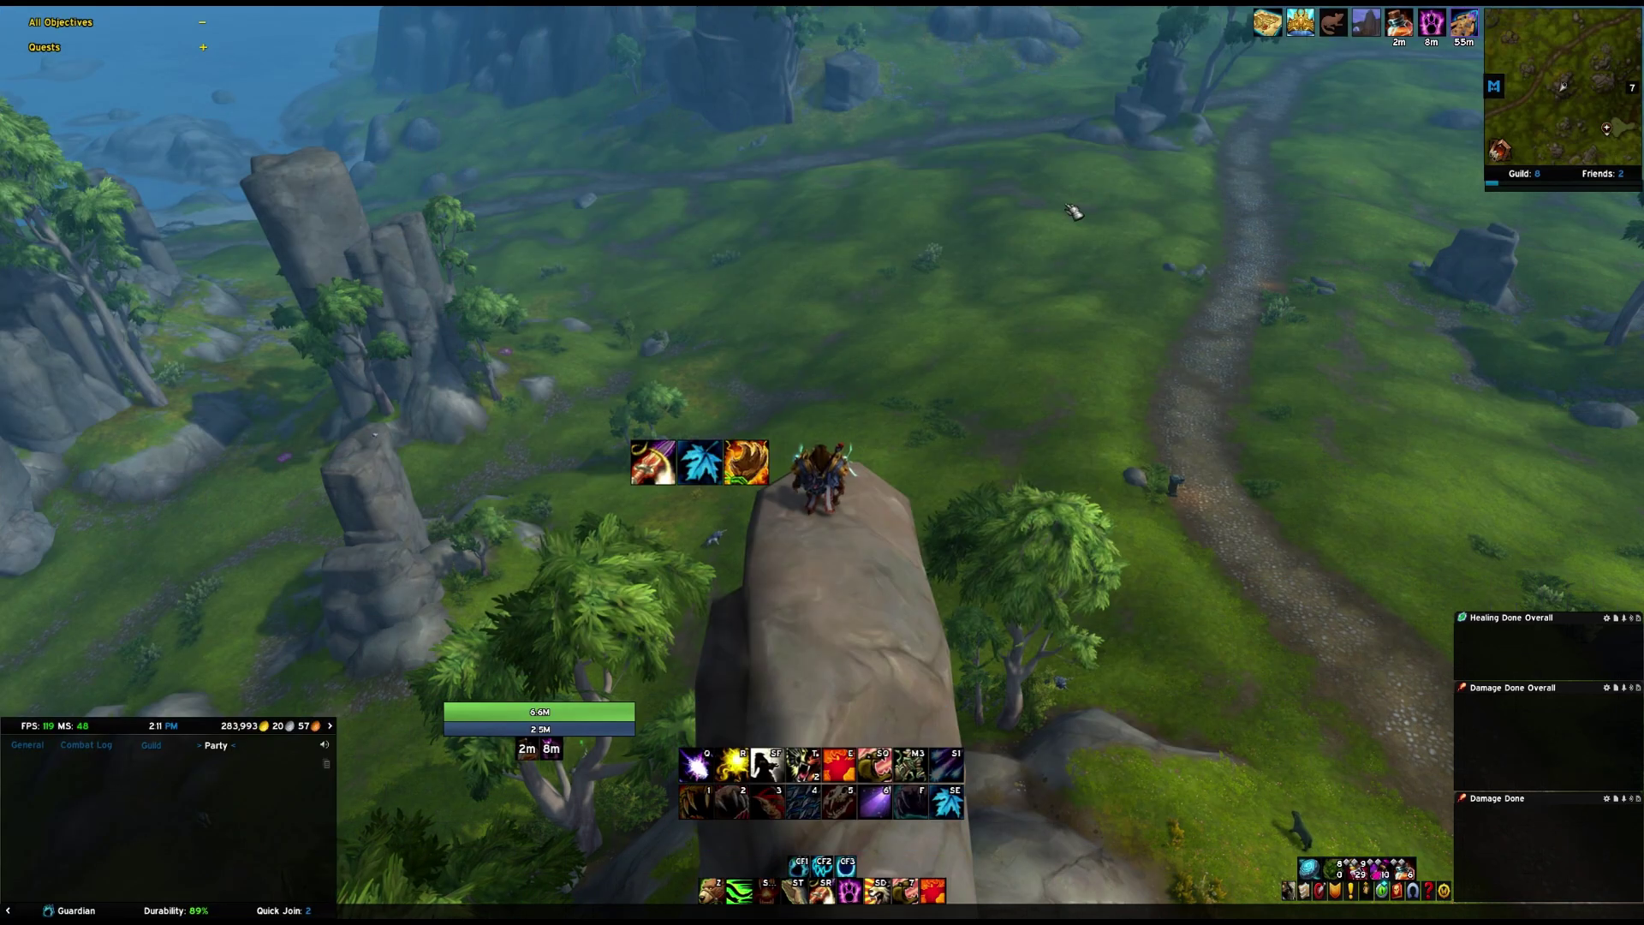
Enter ElvUI's Keybind Mode, clear the first Bar 1 button's binding, bind it to Q, and save the key binds.
drag(1267, 818, 1263, 775)
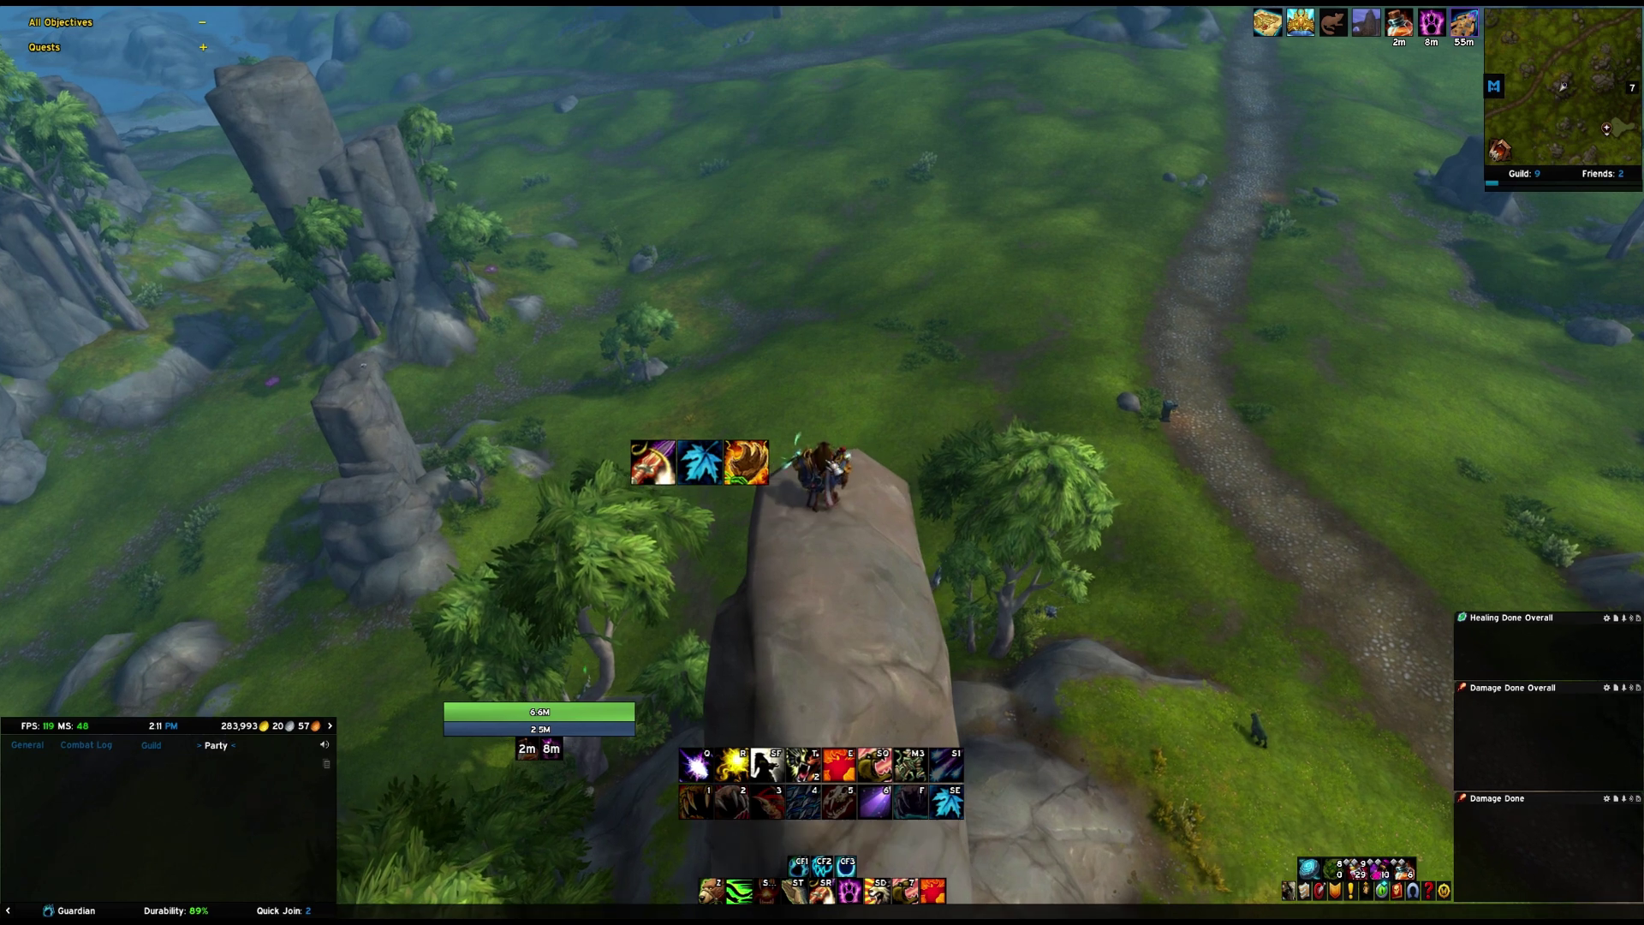
key(Escape)
click(815, 378)
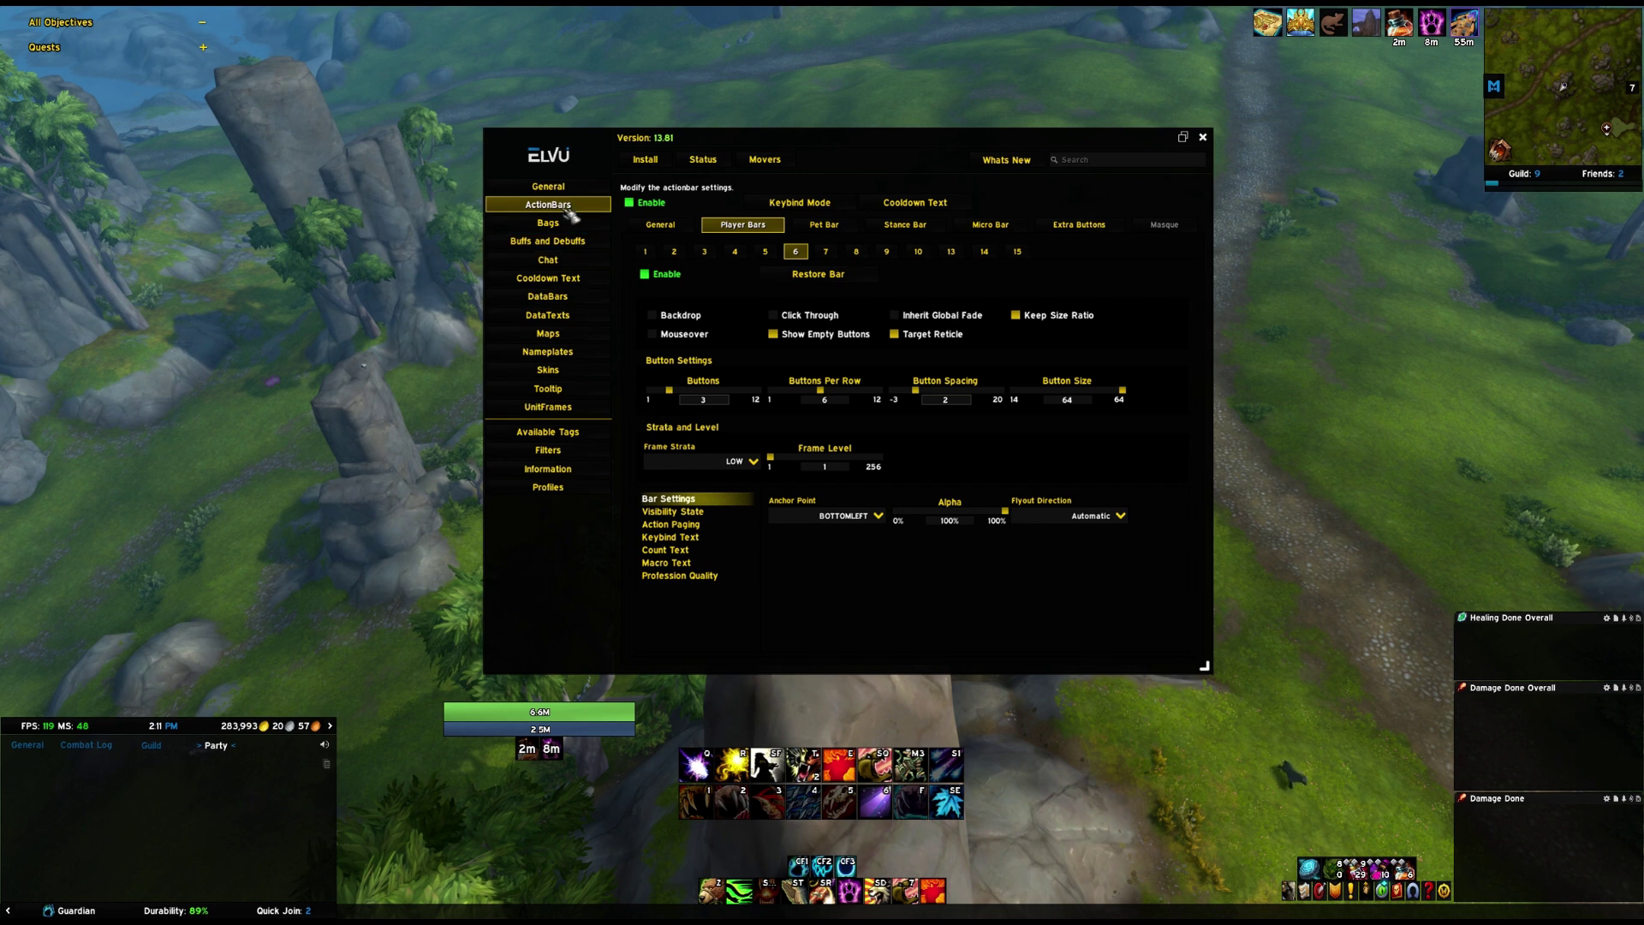
click(830, 205)
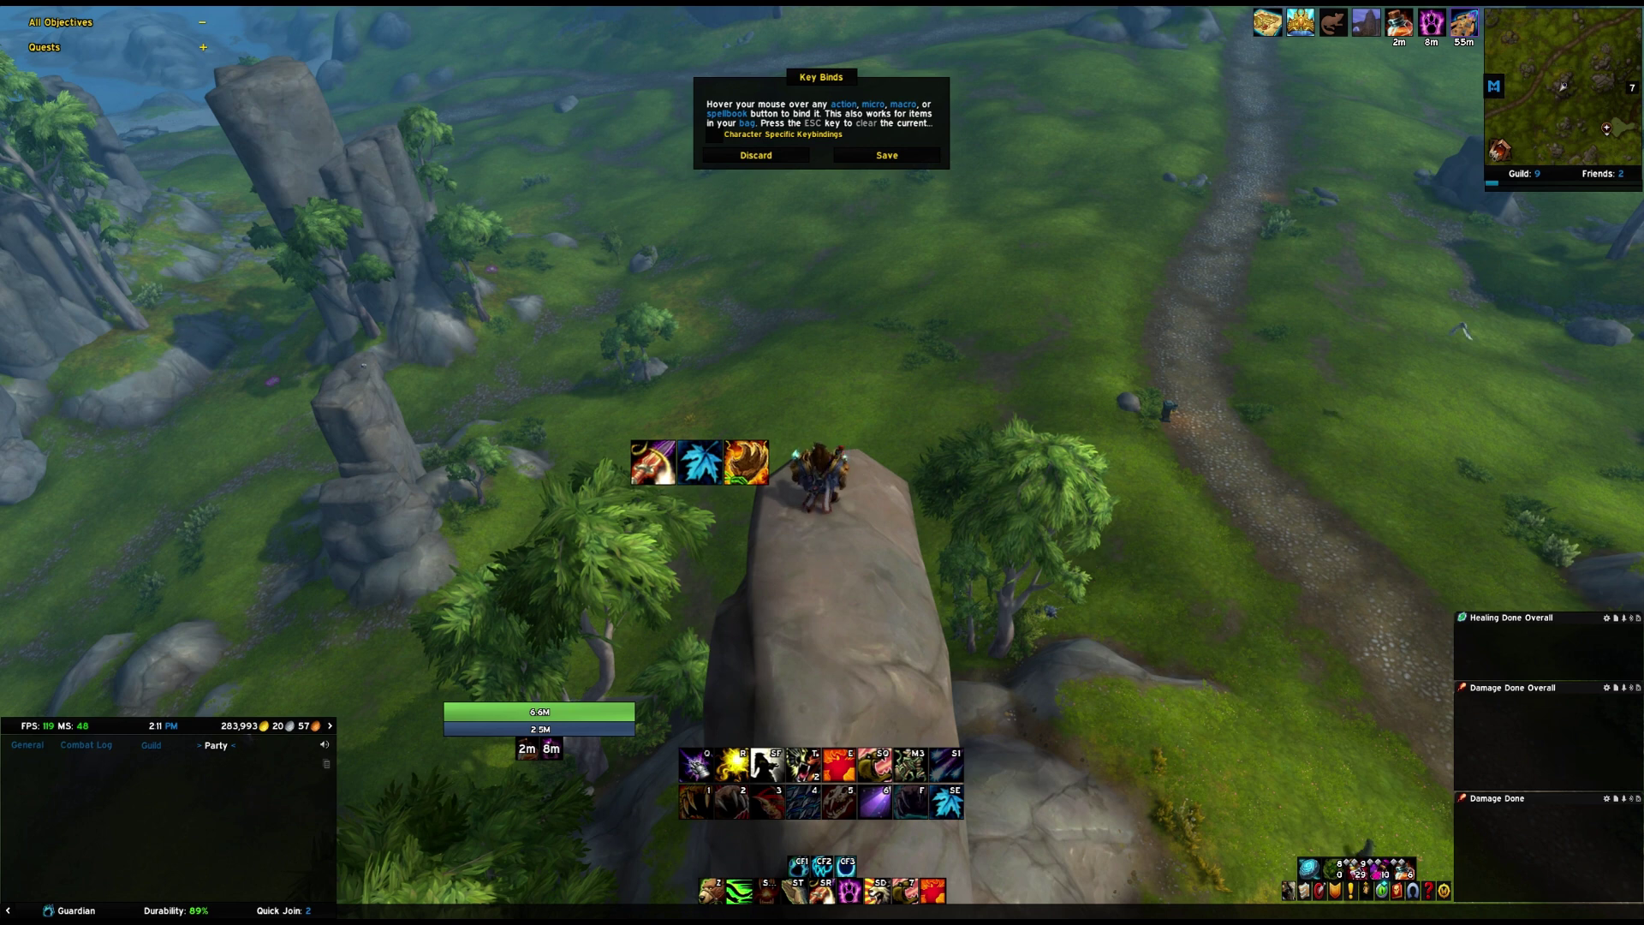
key(Escape)
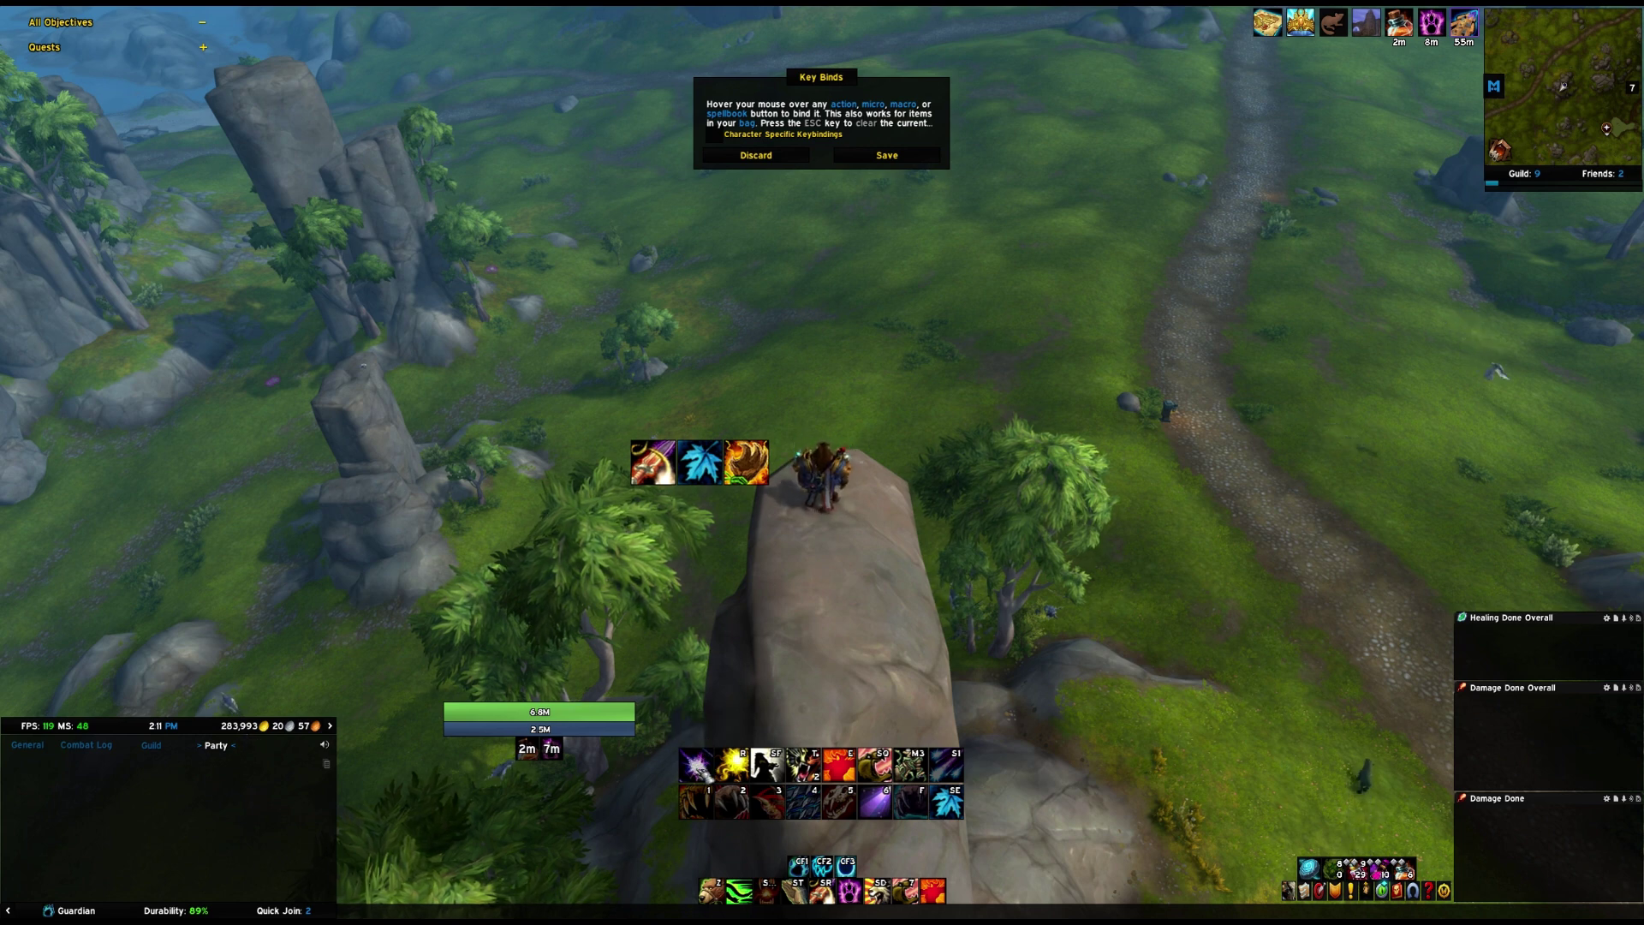
key(q)
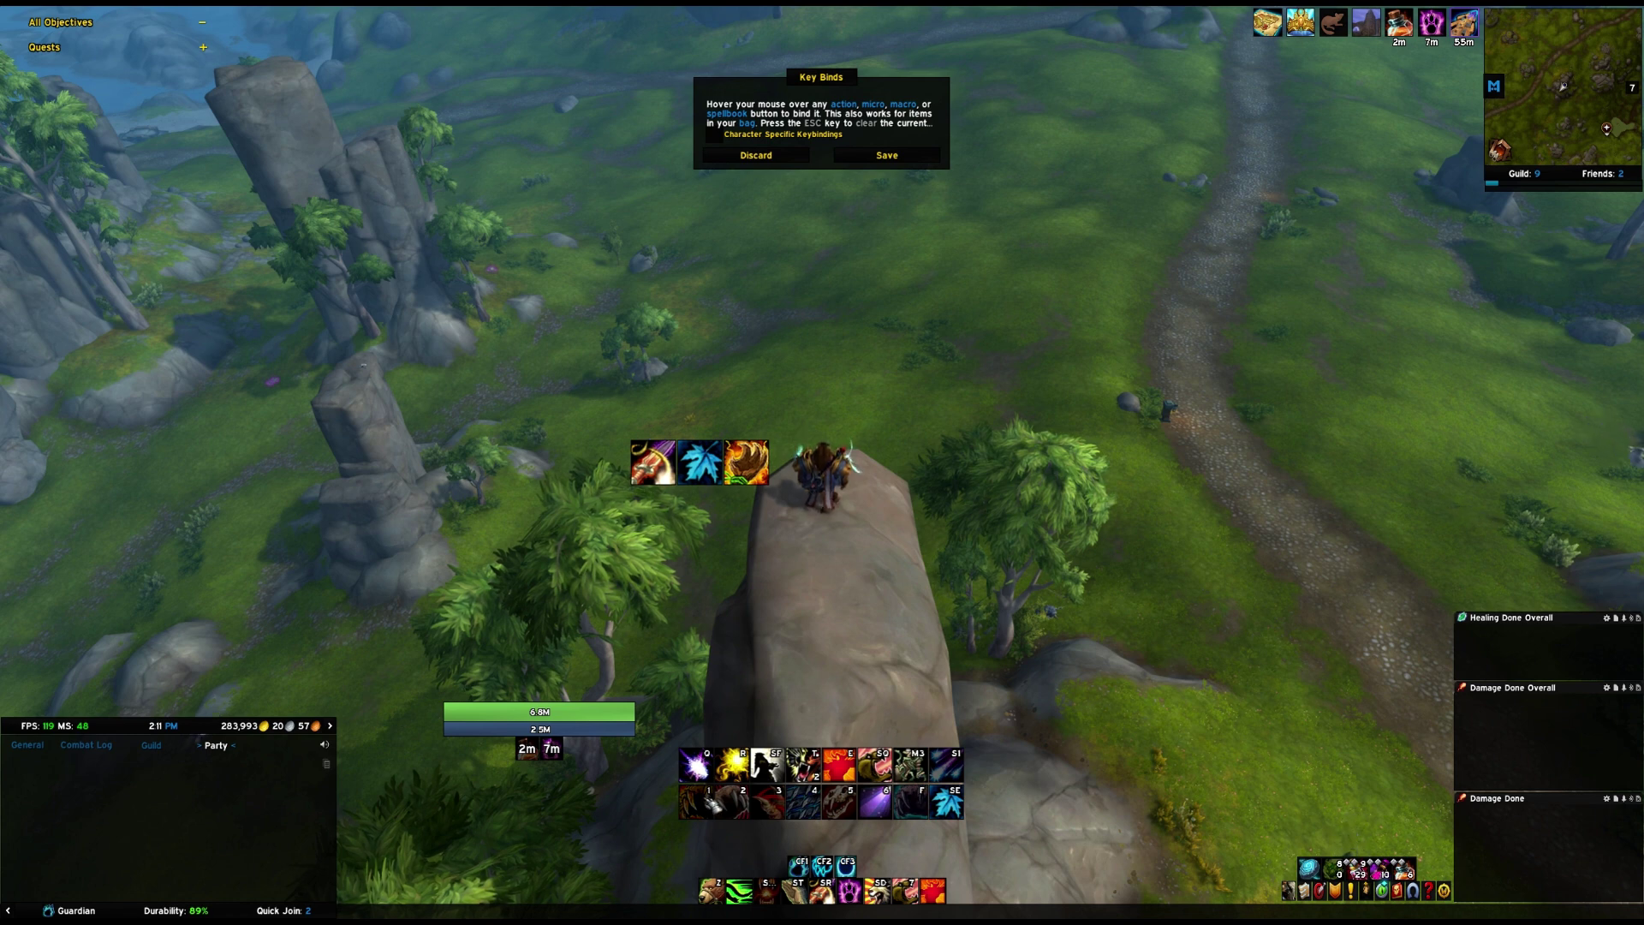
click(888, 156)
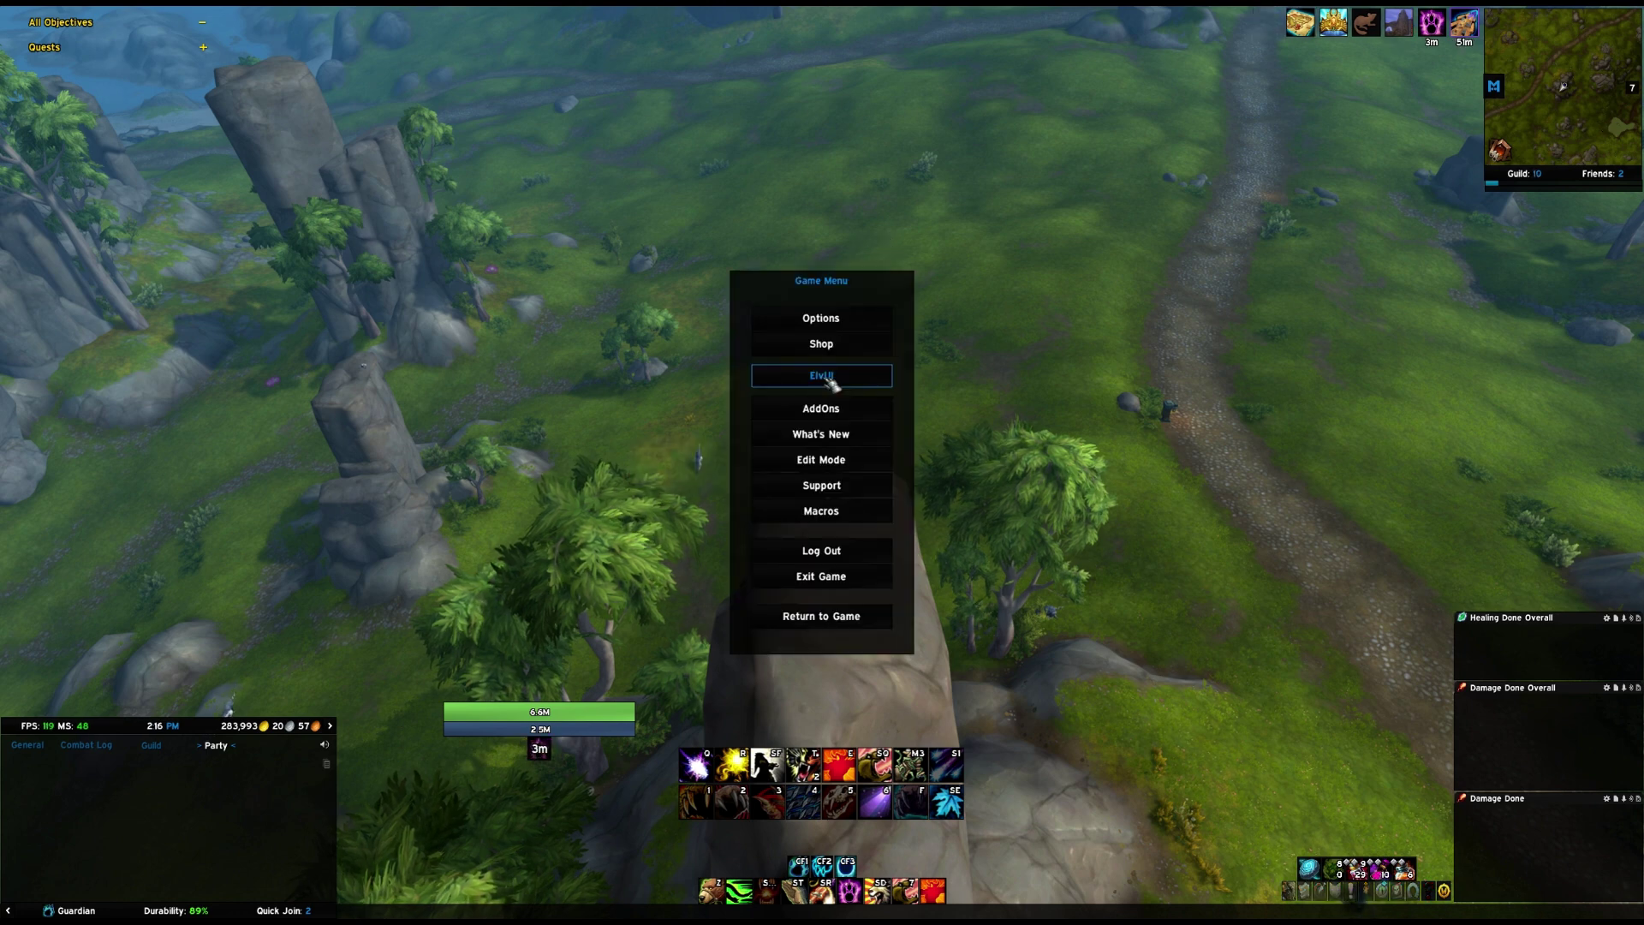
Reopen the ElvUI configuration and look through its setting categories from General to DataTexts.
click(822, 376)
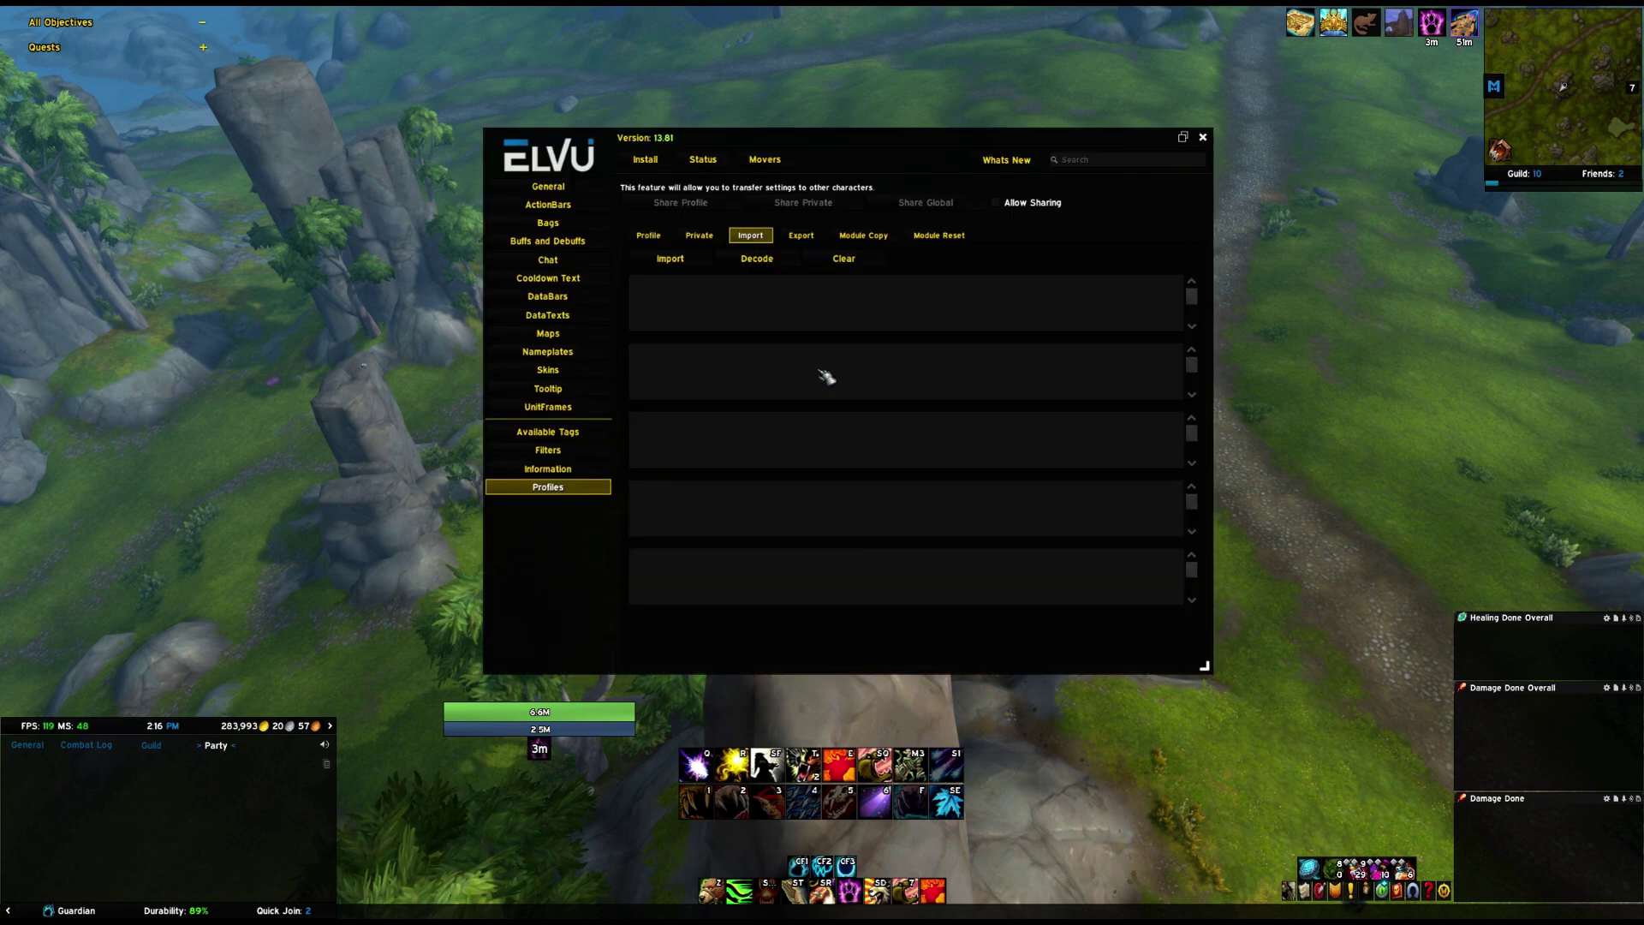
click(556, 187)
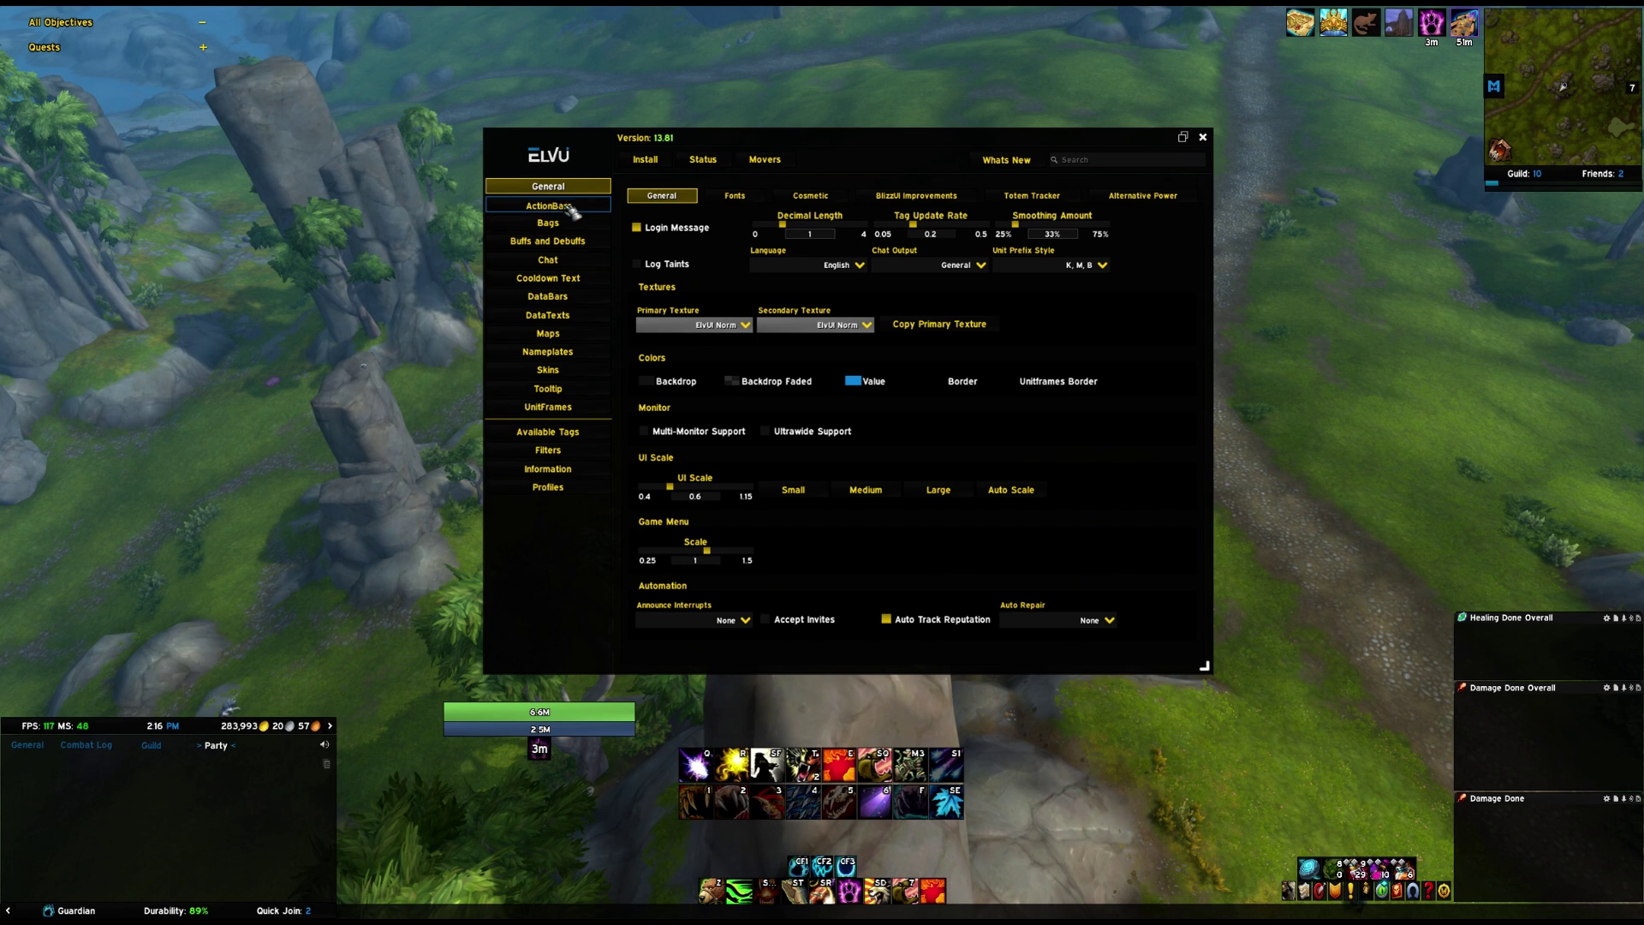
click(565, 205)
click(567, 224)
click(565, 241)
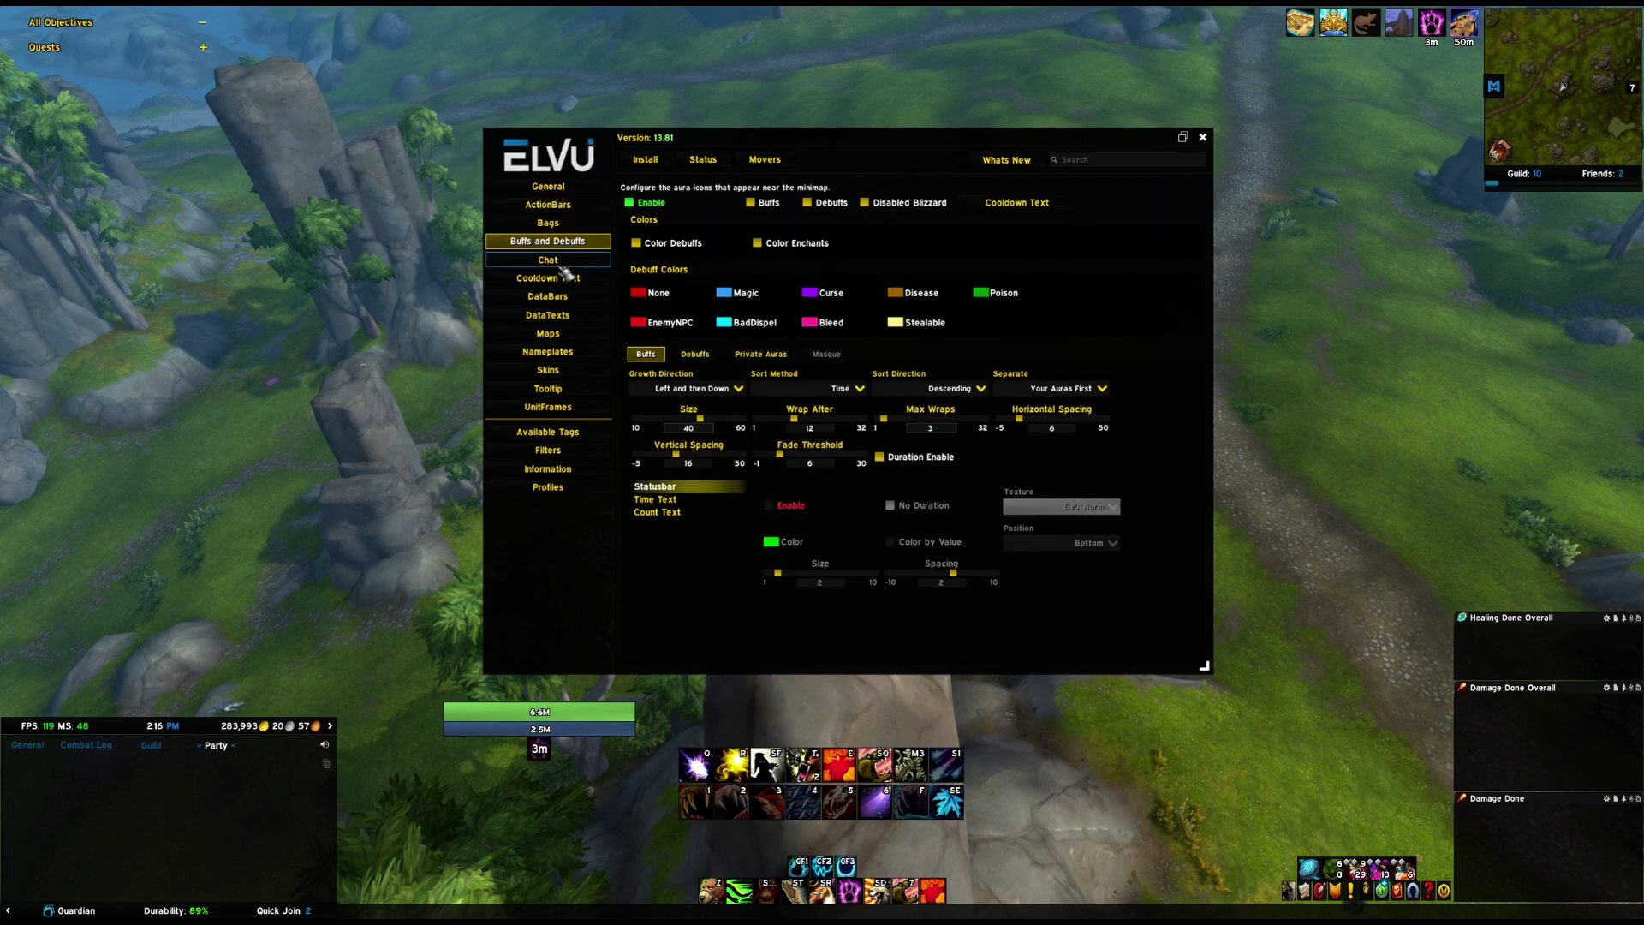
click(565, 260)
click(565, 278)
click(564, 302)
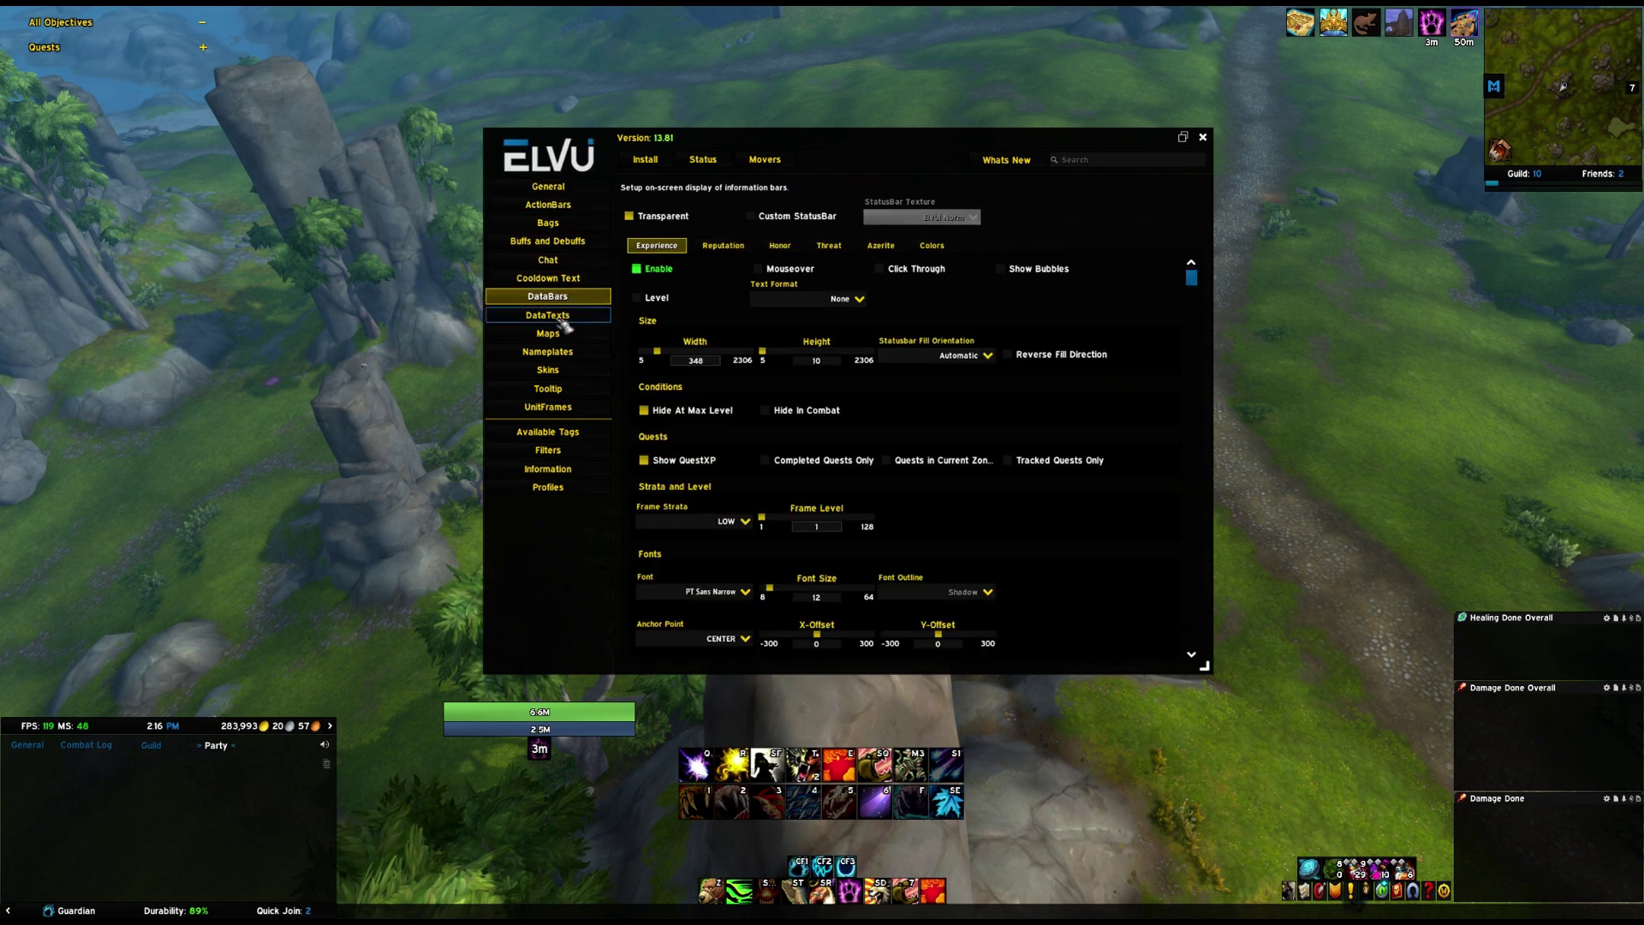
click(565, 317)
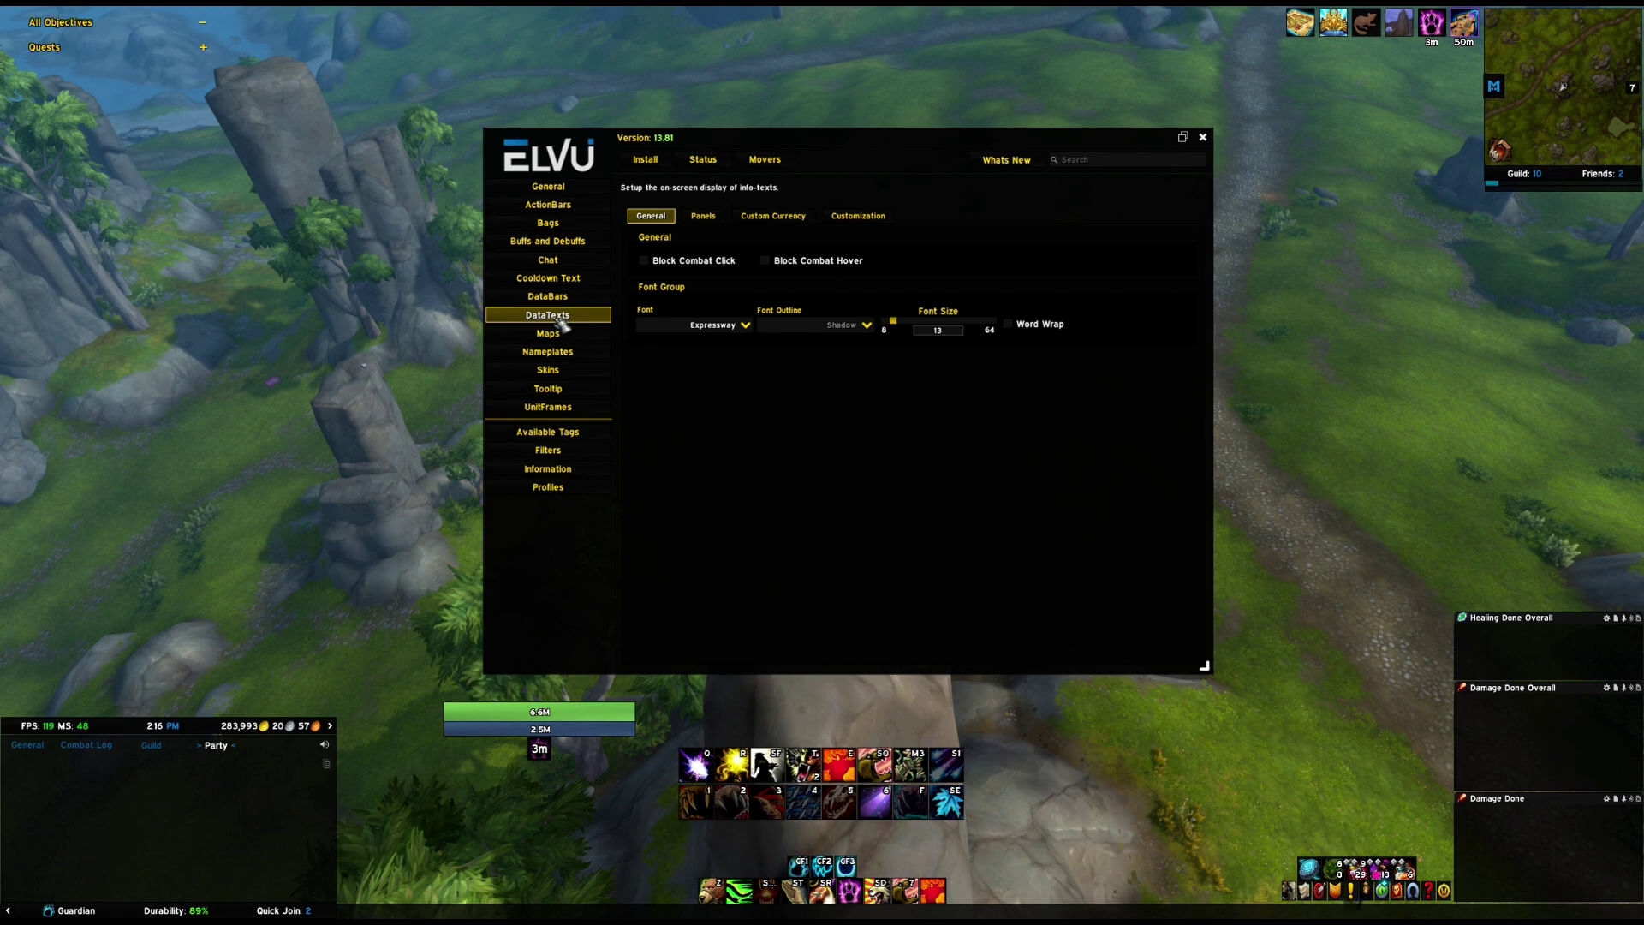
Open the ElvUI profile management settings and view the existing profiles available to copy from.
click(568, 489)
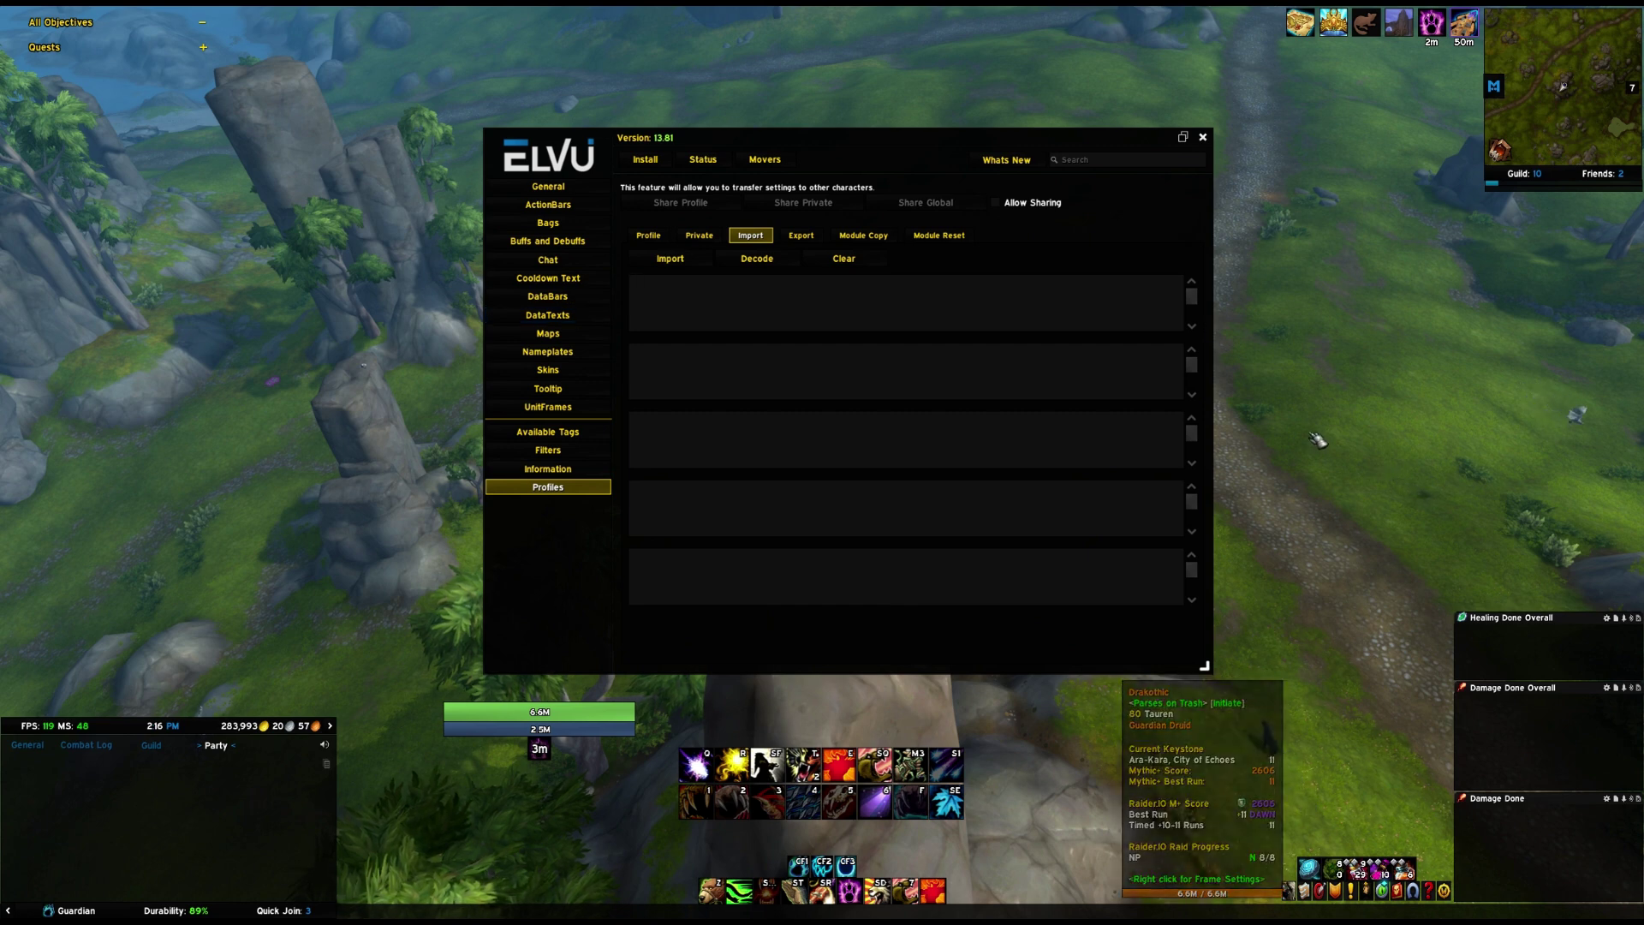
click(653, 236)
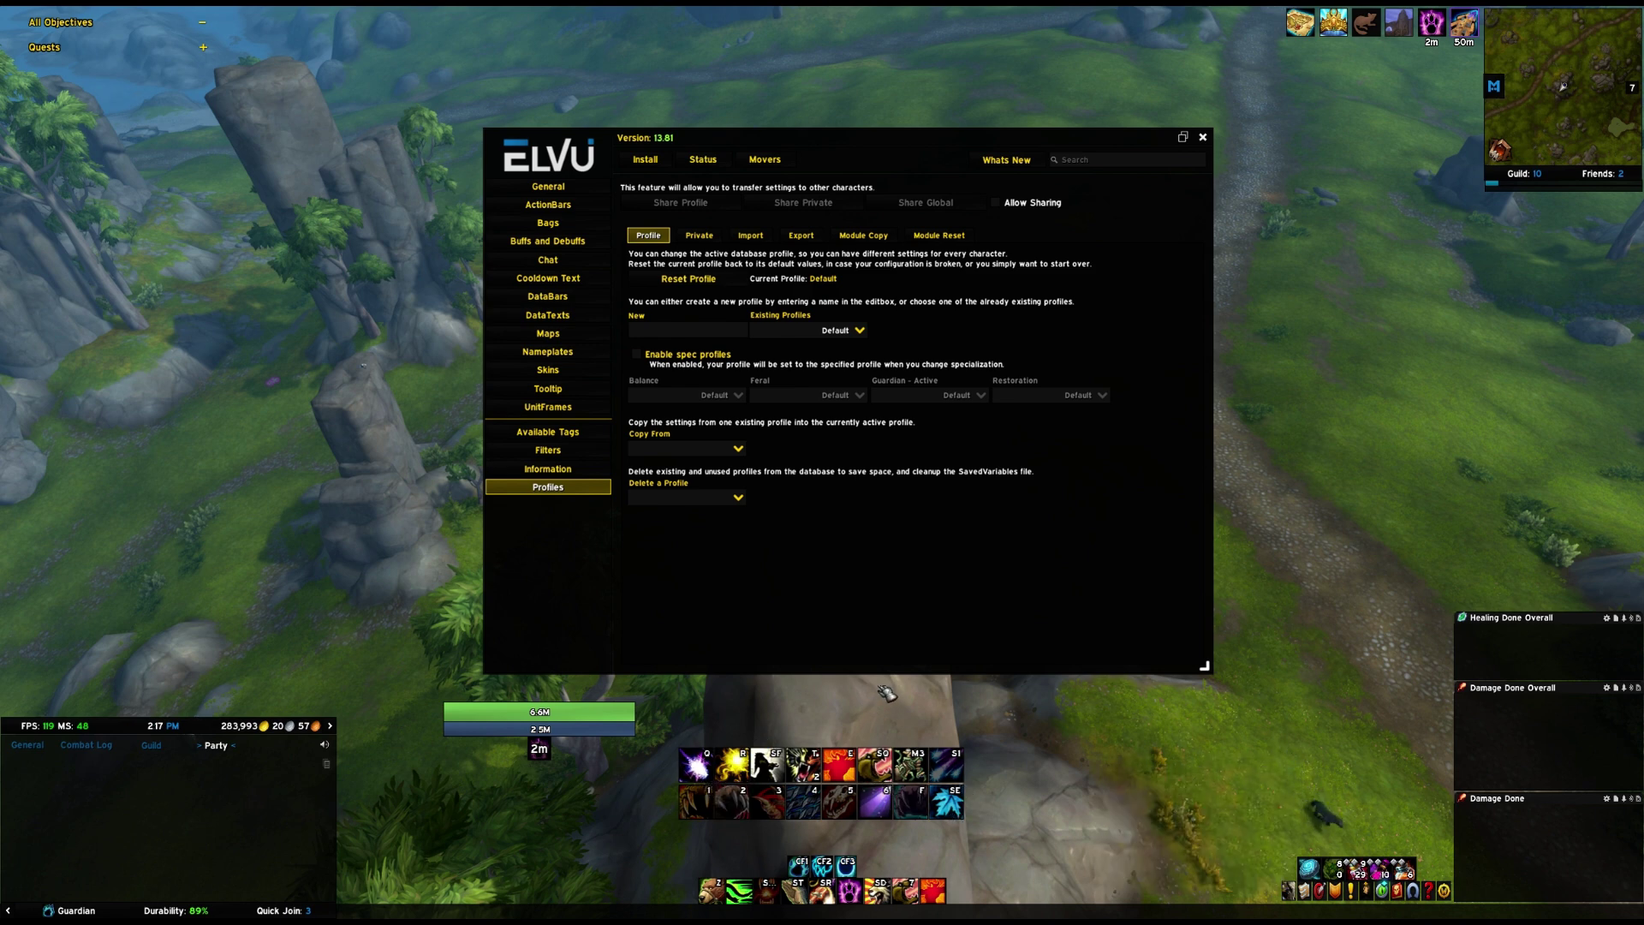
click(739, 449)
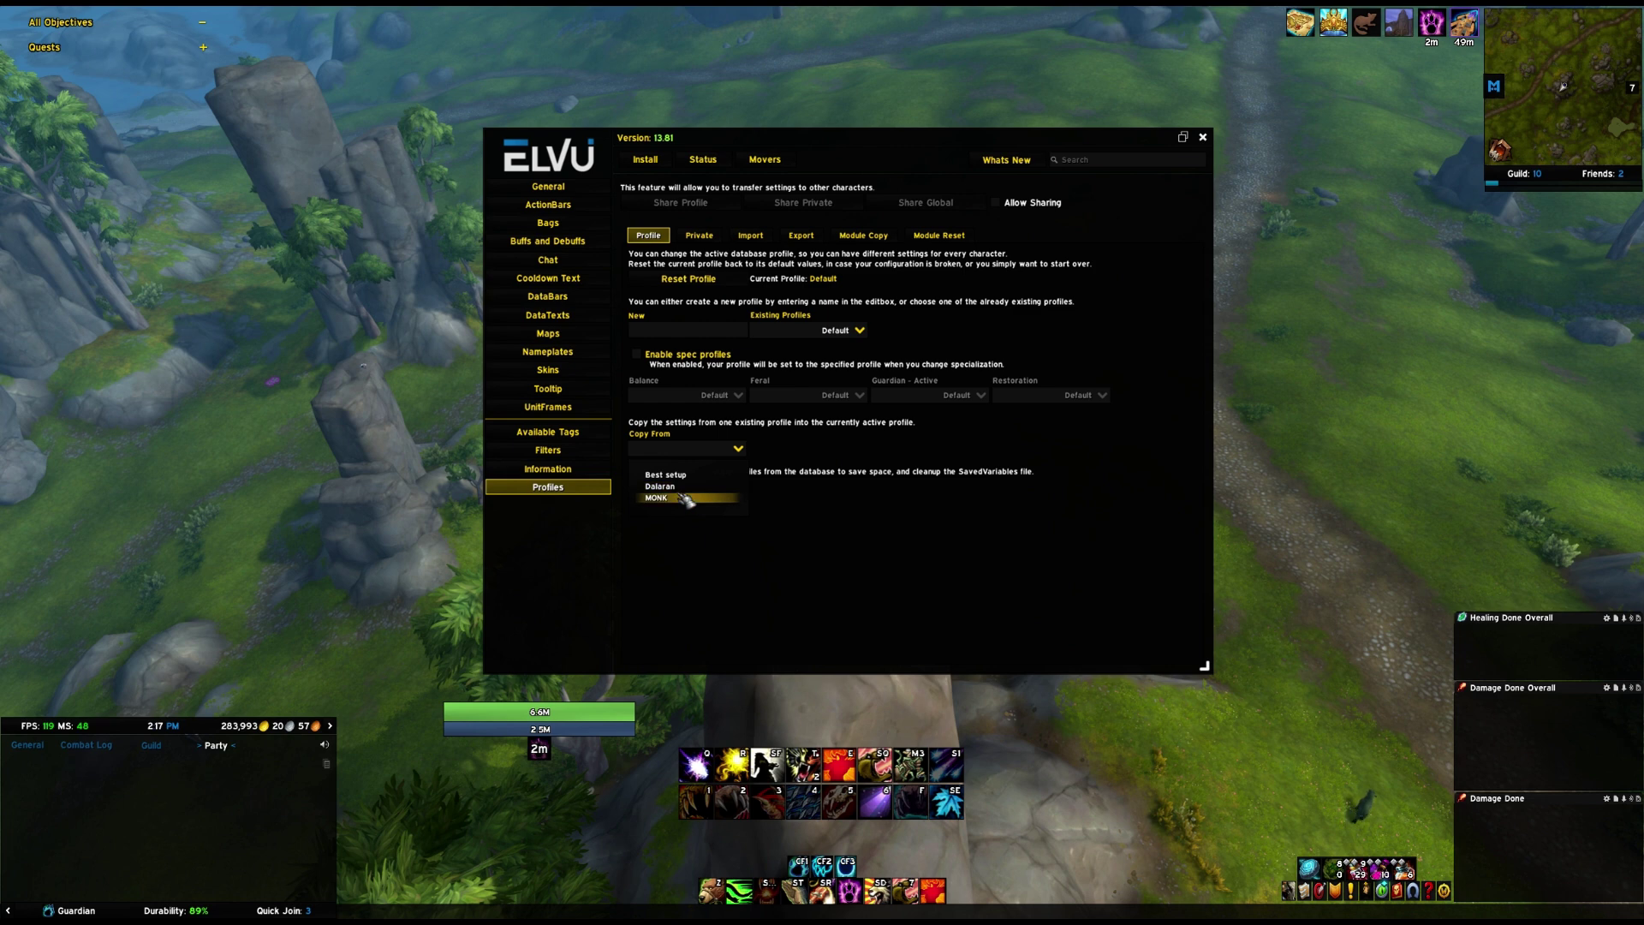
click(740, 450)
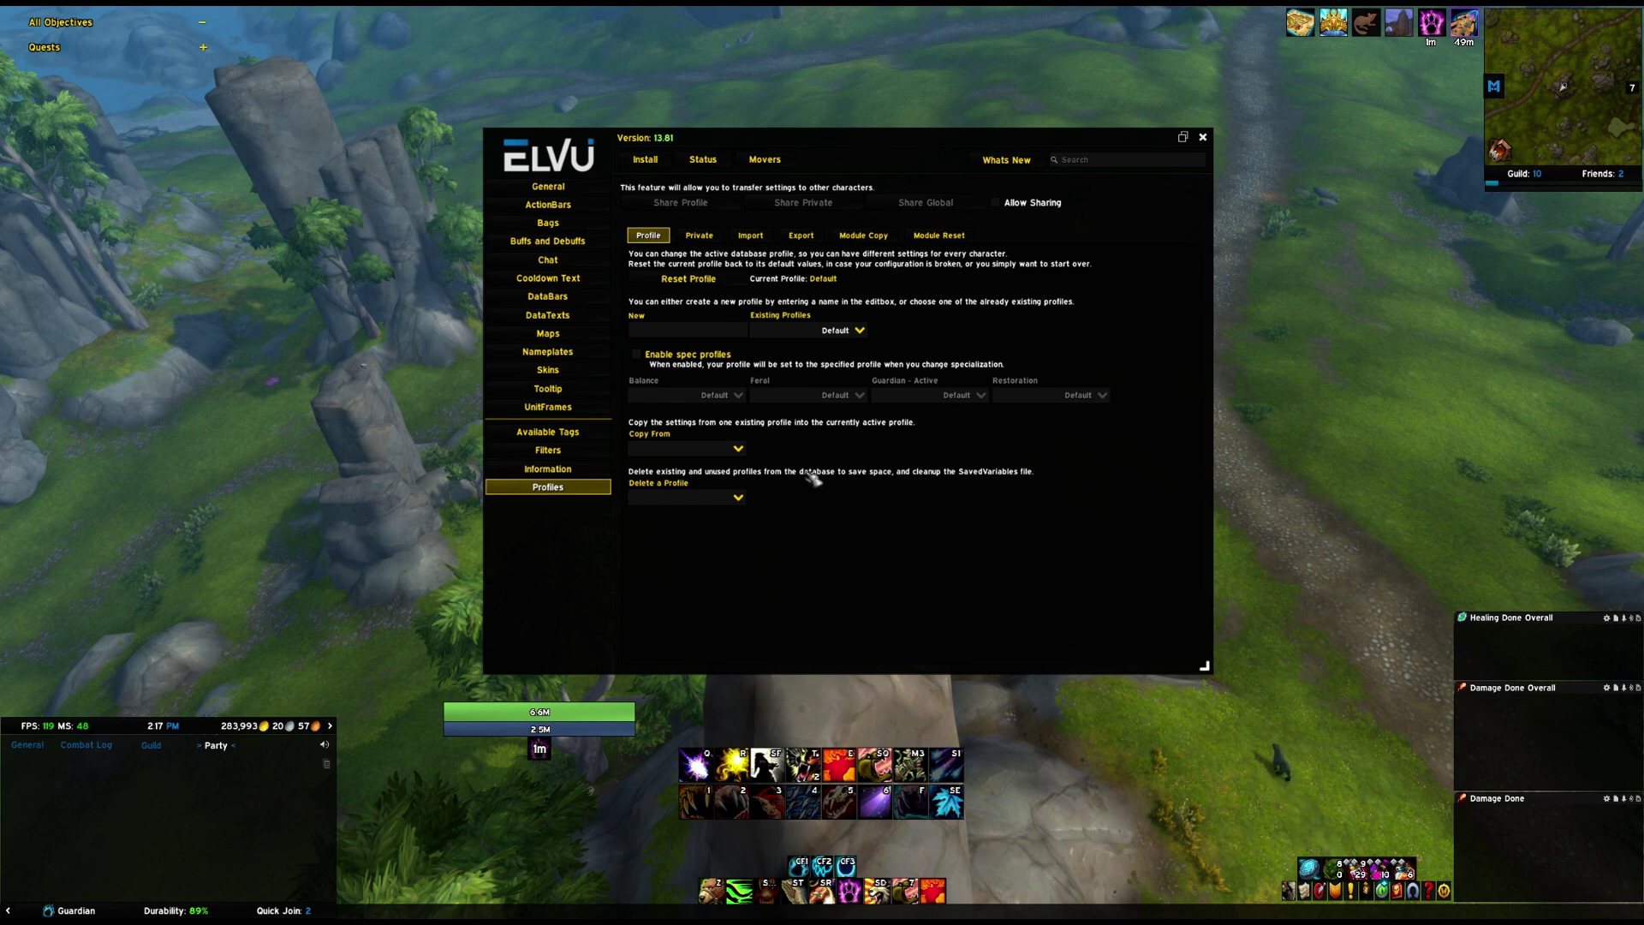
click(736, 497)
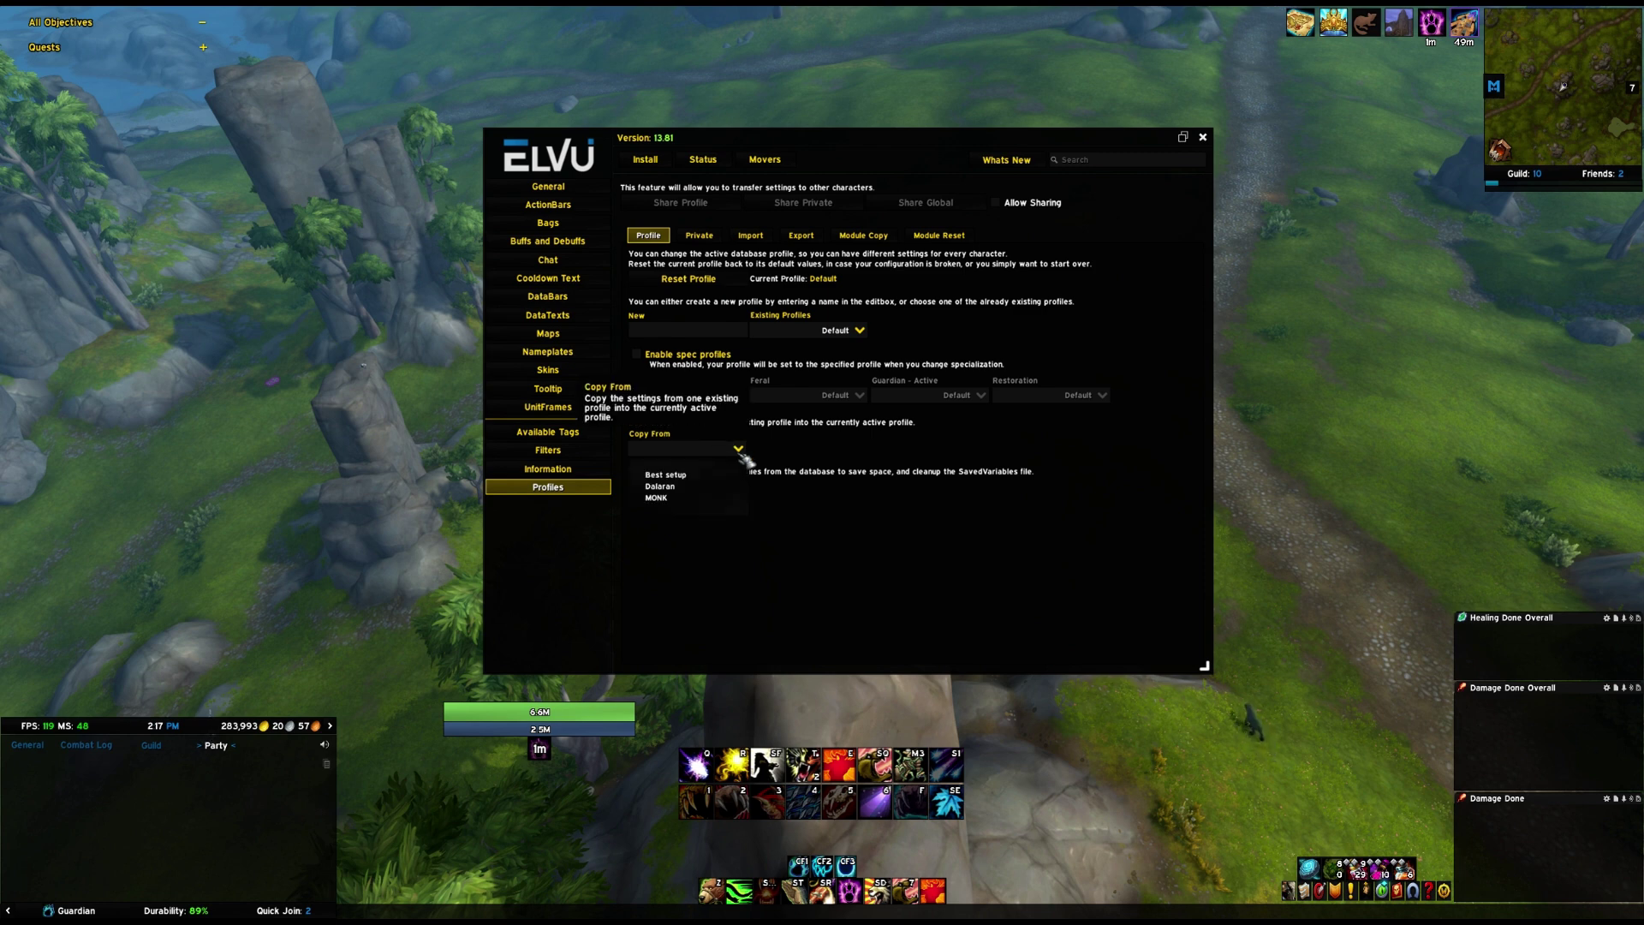